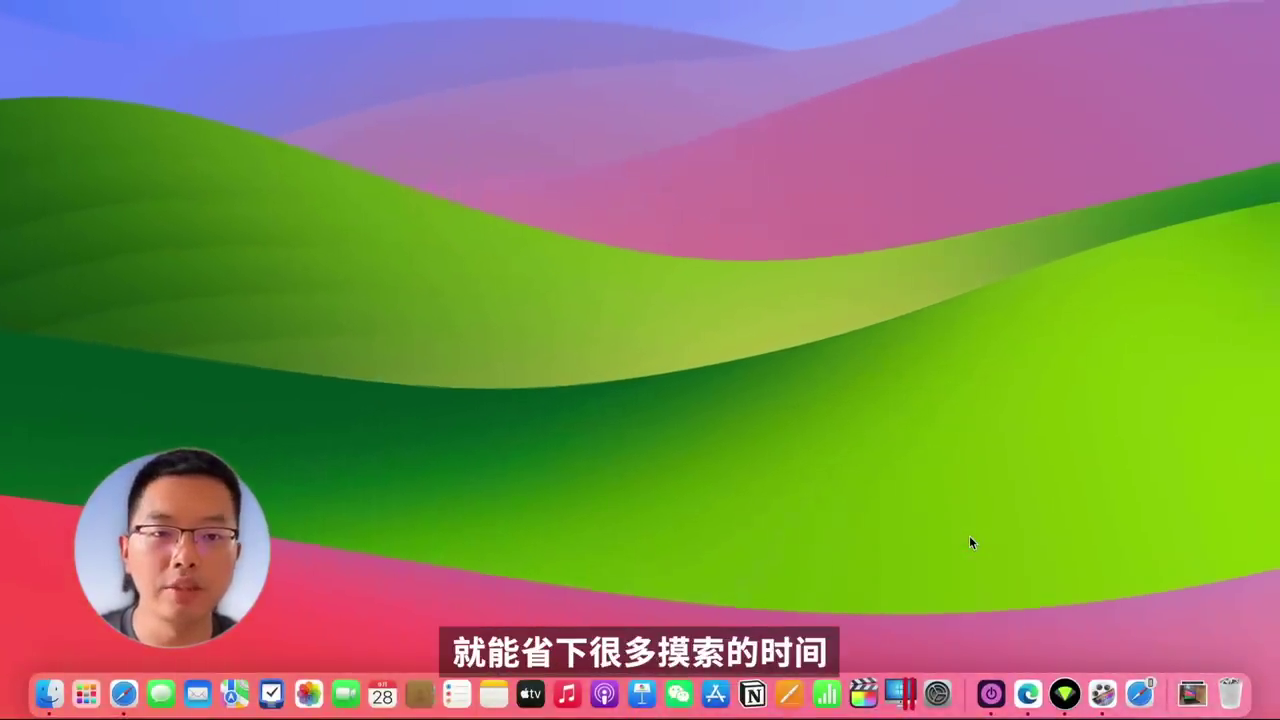
Open a Finder window and switch between the 桌面 and 下载 folders, ending on 桌面
click(49, 693)
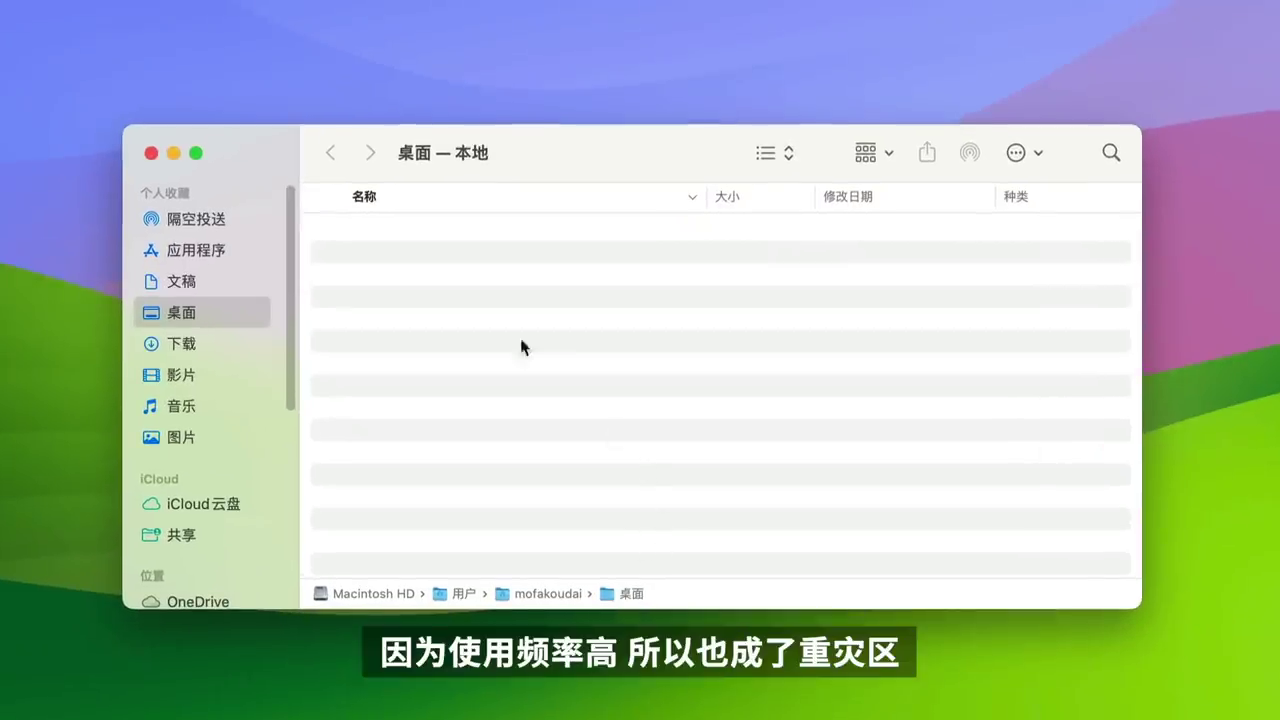
click(234, 310)
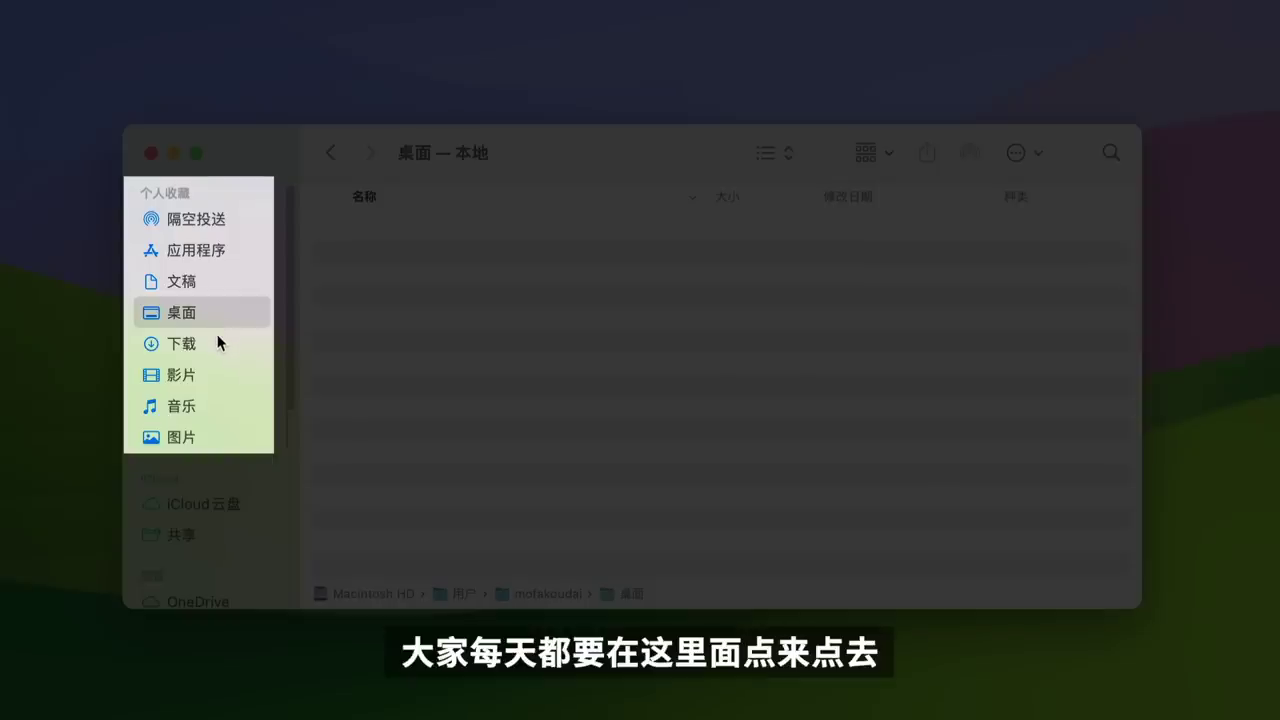
click(219, 342)
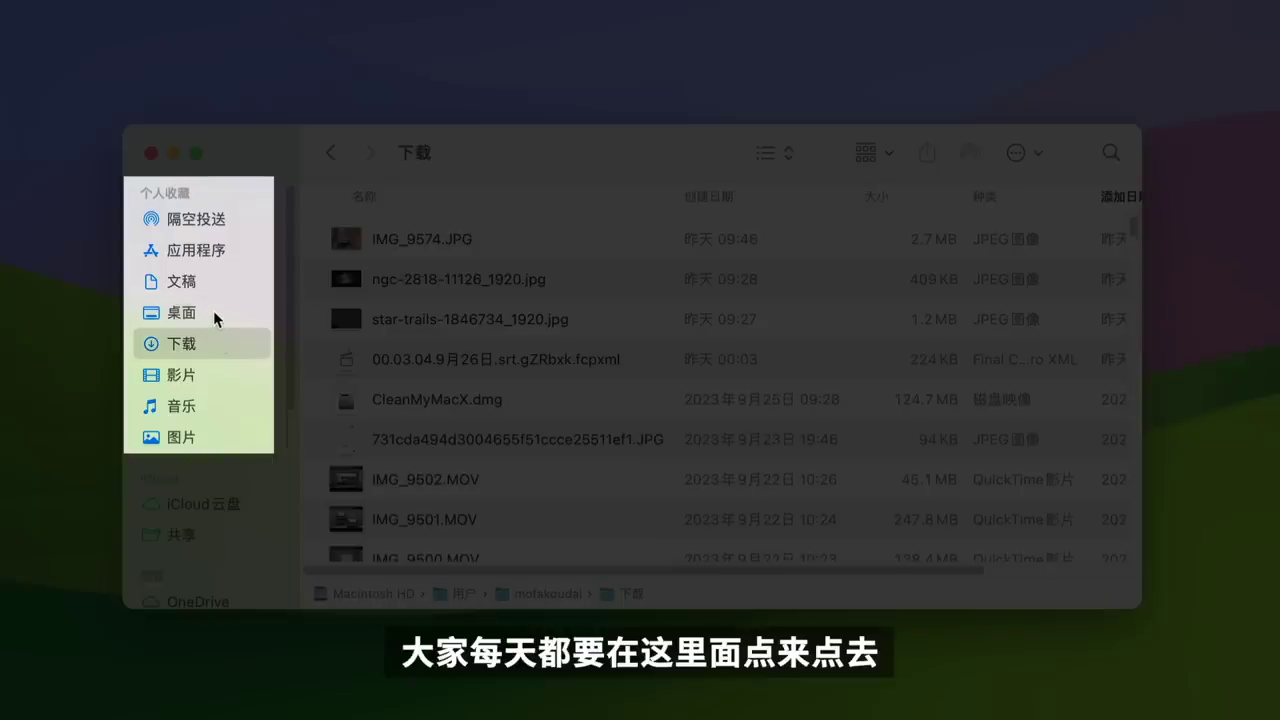
click(214, 313)
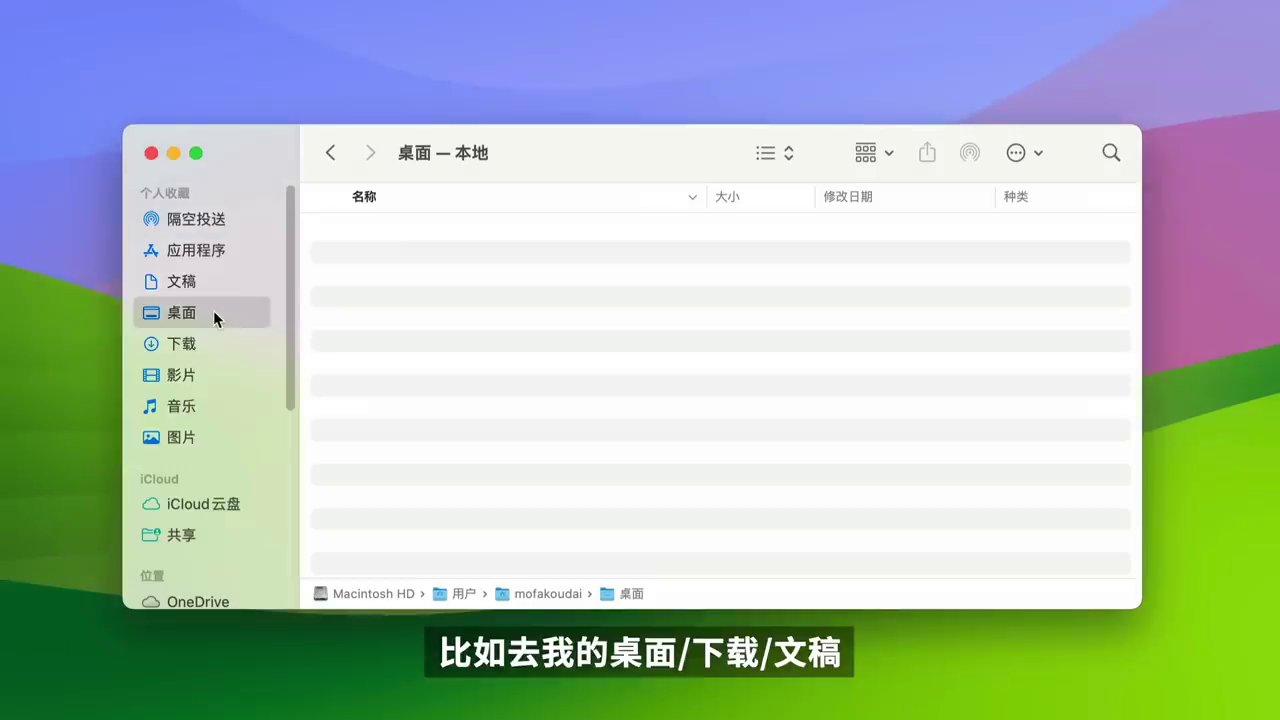
Collapse the 个人收藏 section in the Finder sidebar and expand it again
click(165, 193)
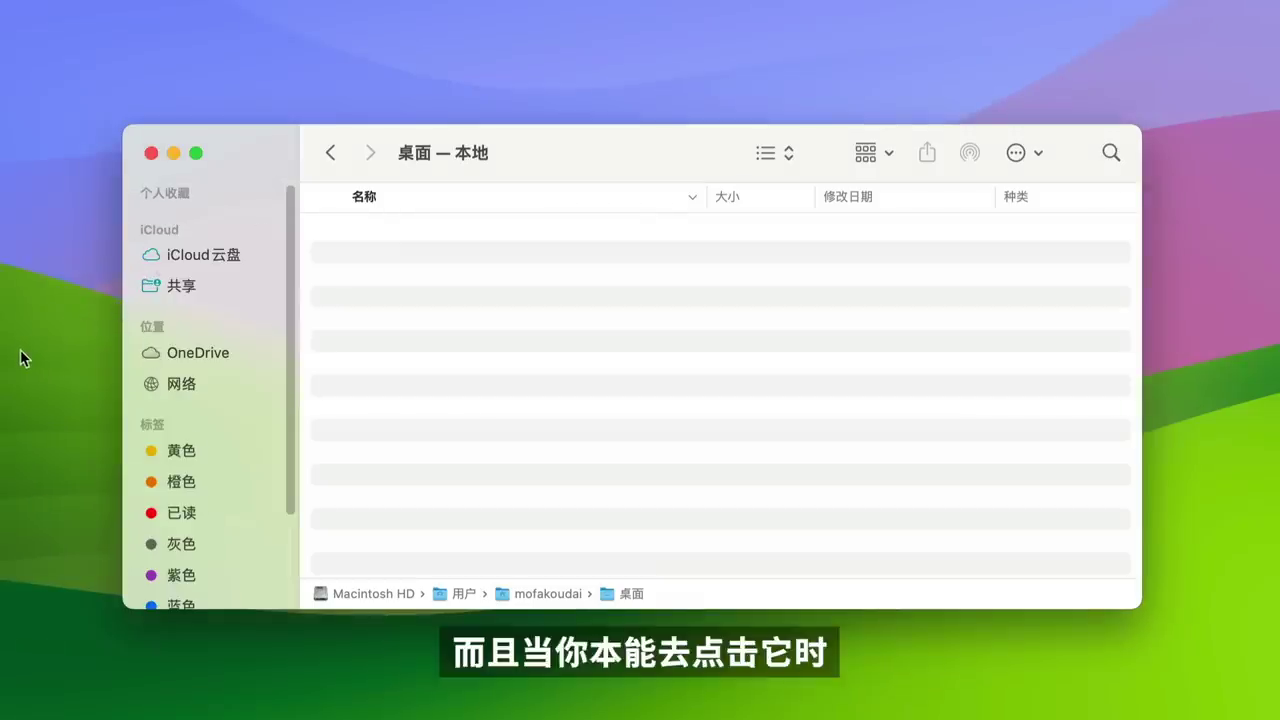
click(175, 195)
click(200, 190)
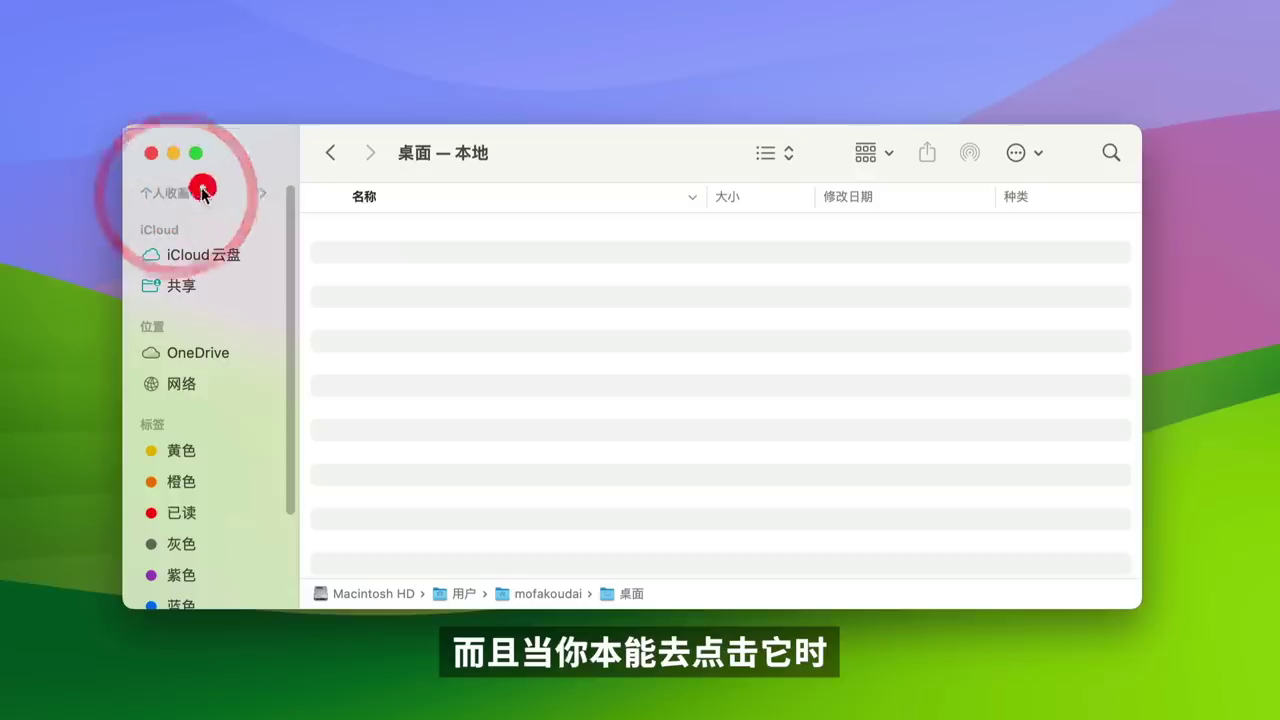
click(198, 195)
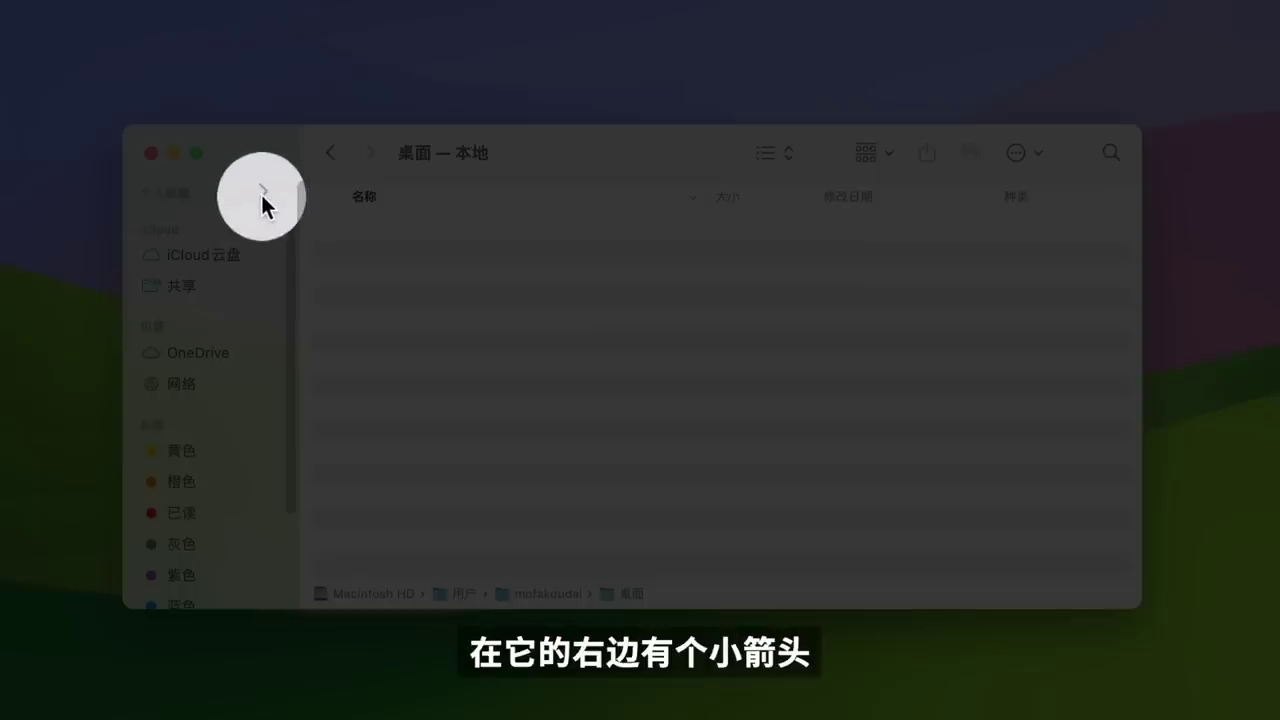
click(263, 193)
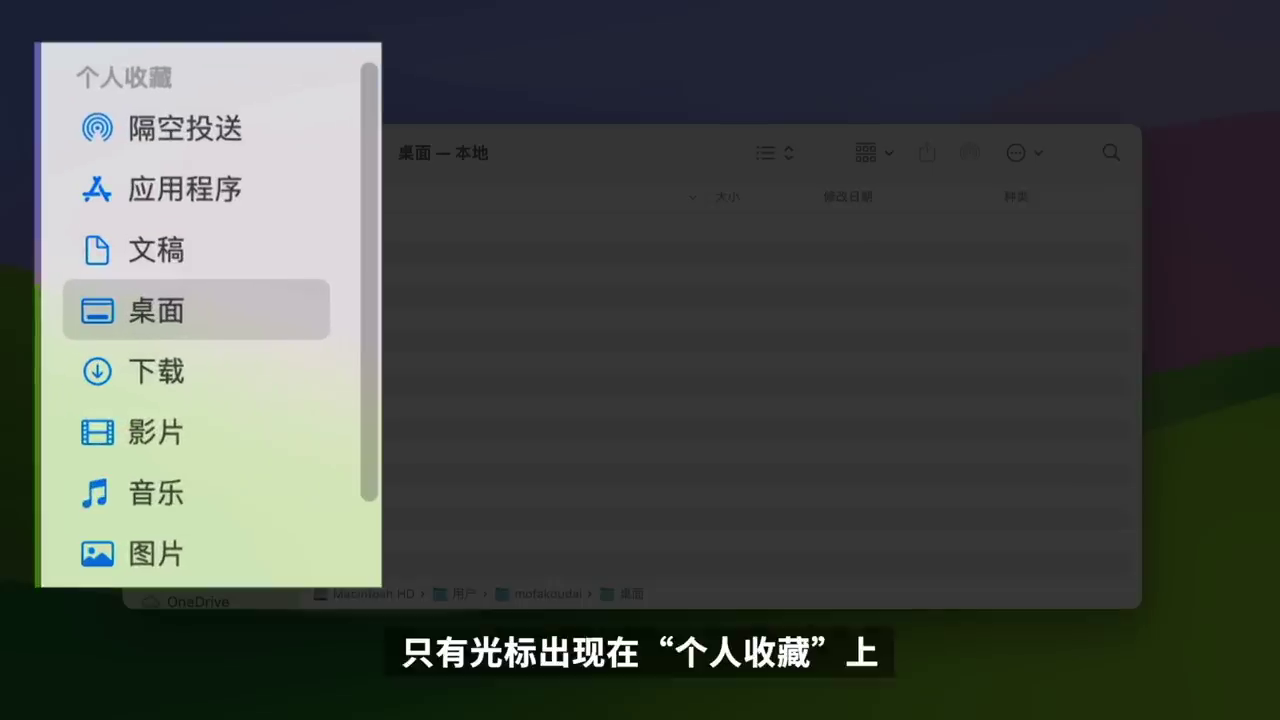
mouse_move(180, 204)
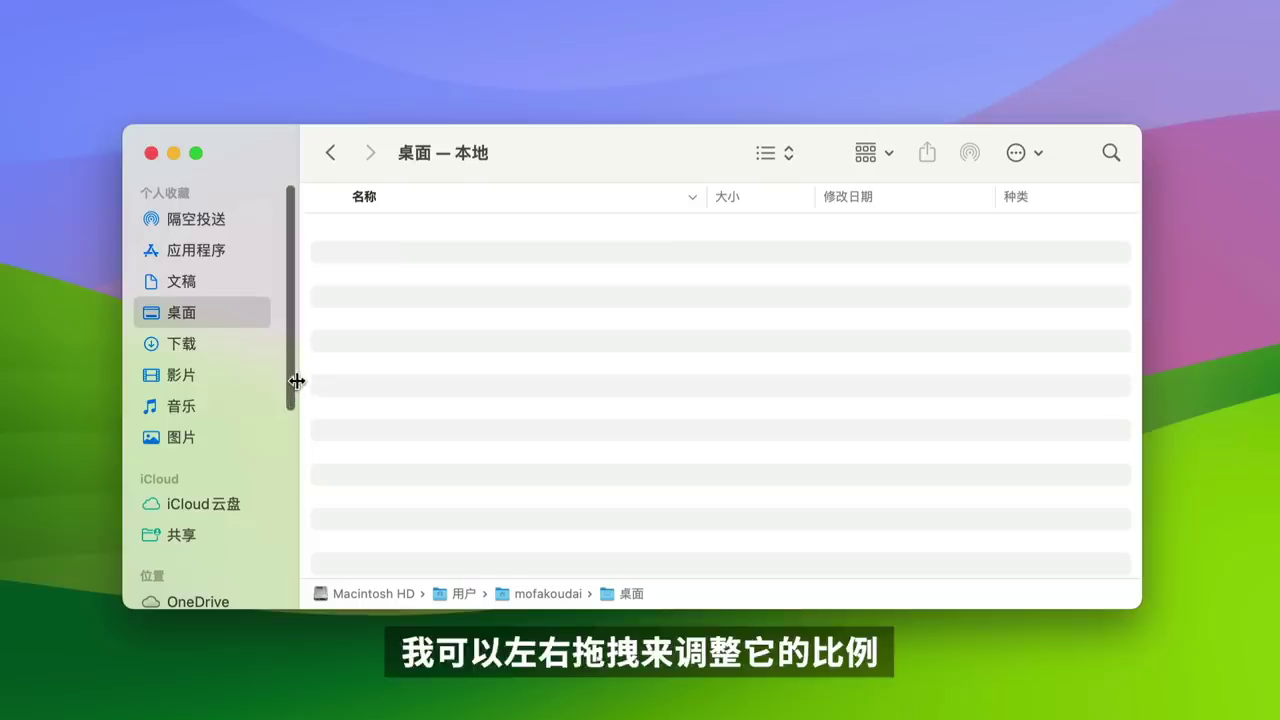
Shrink the Finder sidebar until it is hidden, try to pull it back out, and restore it with 显示边栏
drag(297, 381, 140, 388)
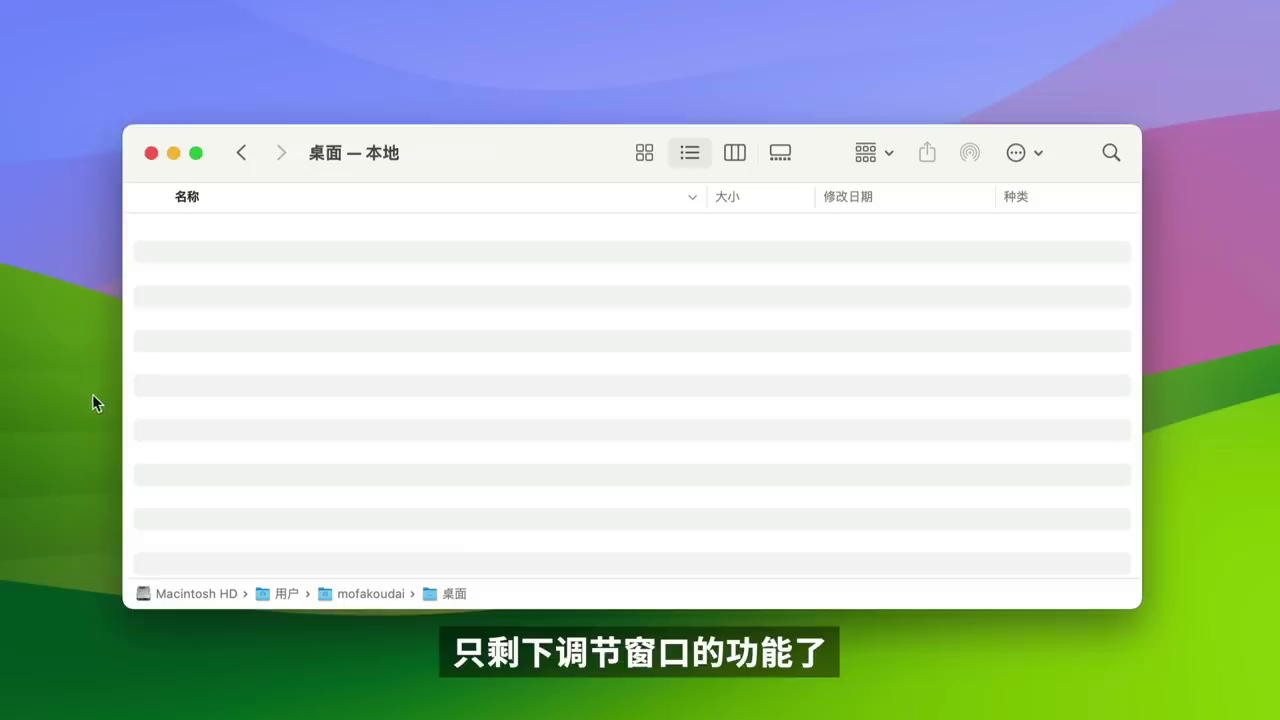
drag(120, 394, 166, 420)
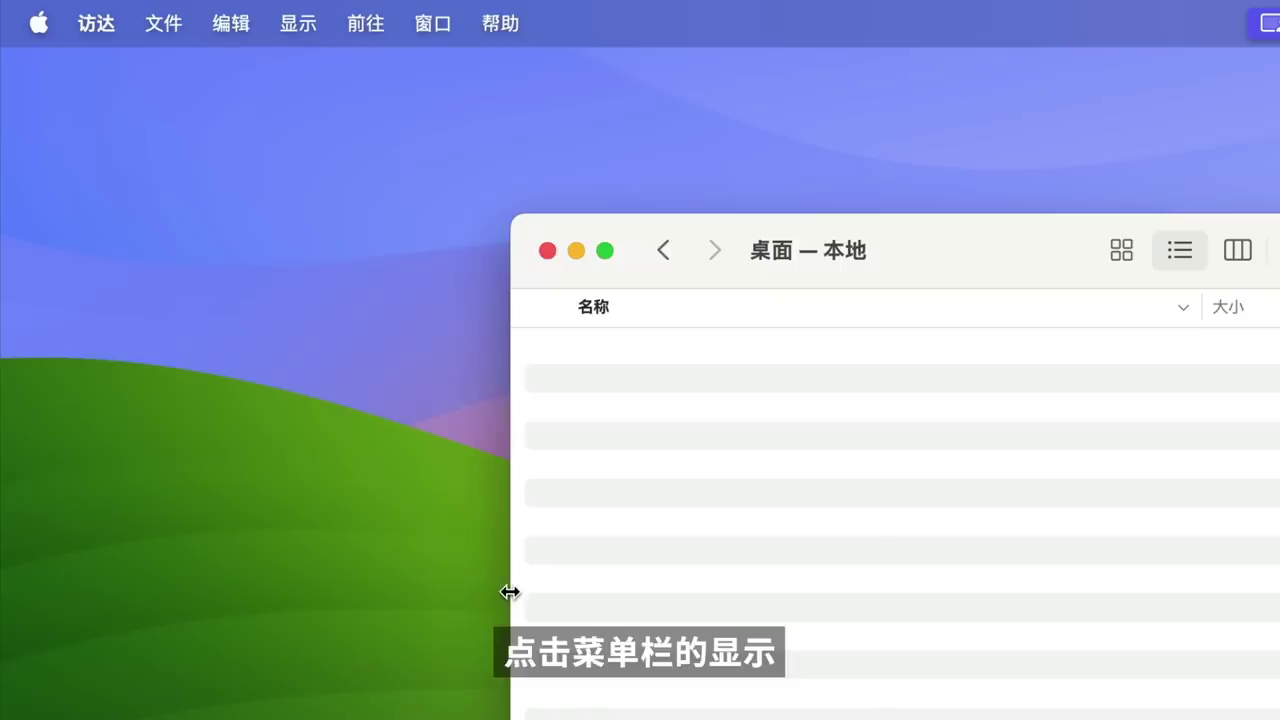
click(297, 22)
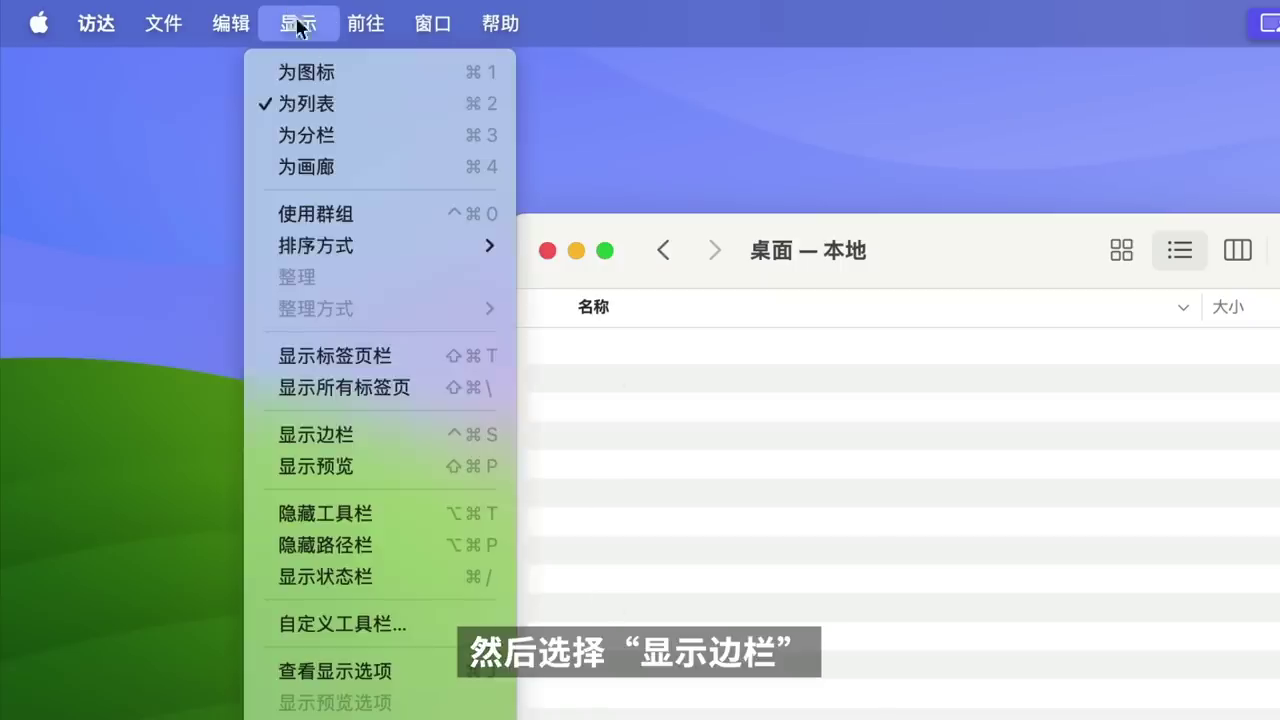
click(437, 440)
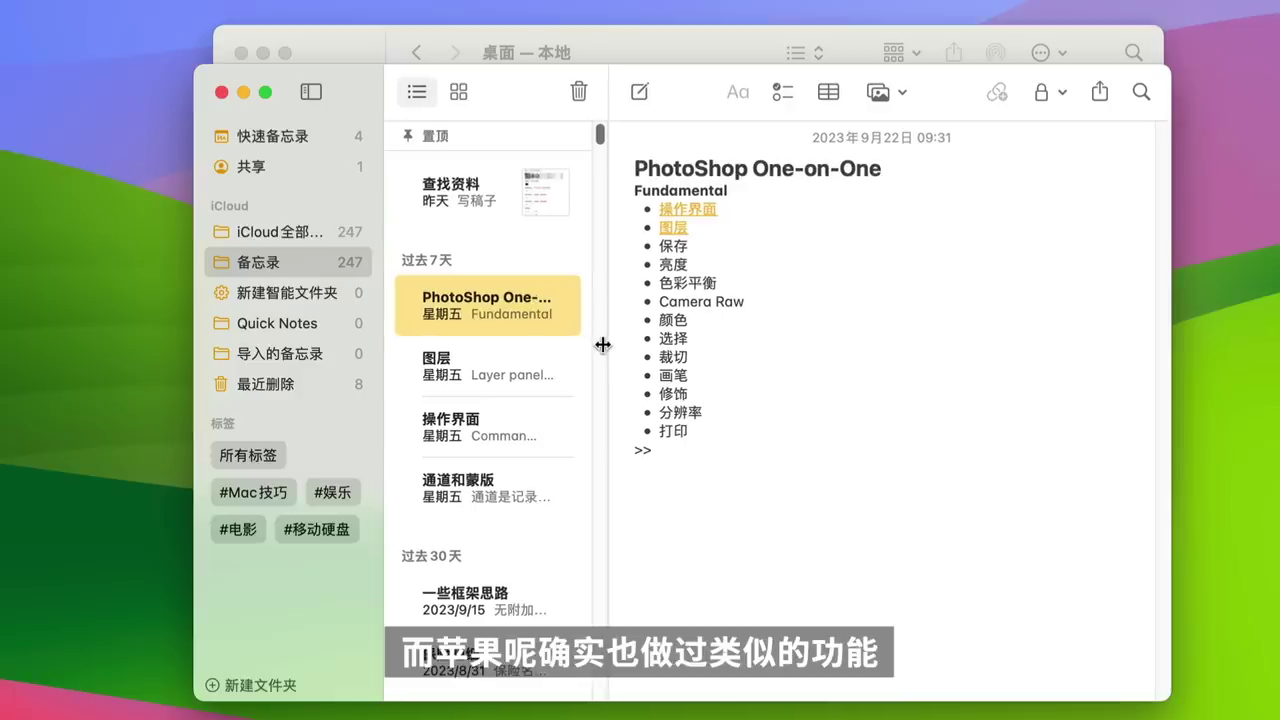
In the Notes app, shrink the folder sidebar until it is hidden and expand it again
drag(385, 205, 157, 234)
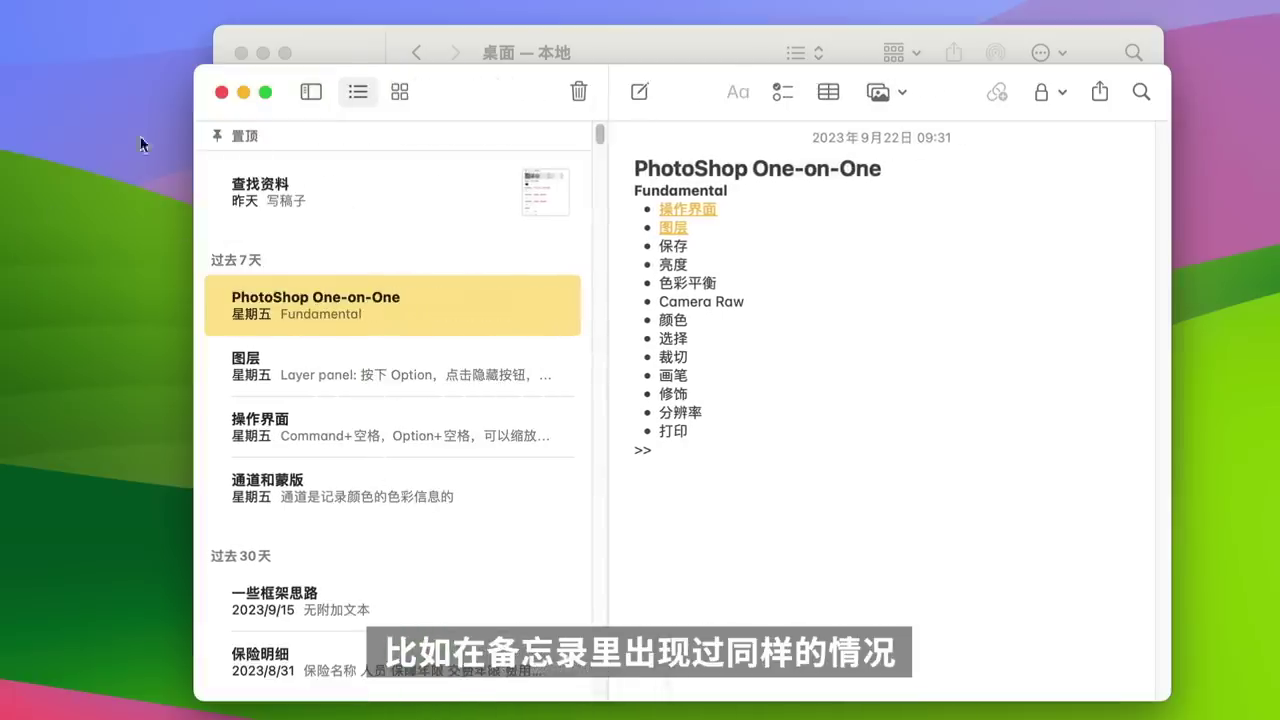
click(309, 93)
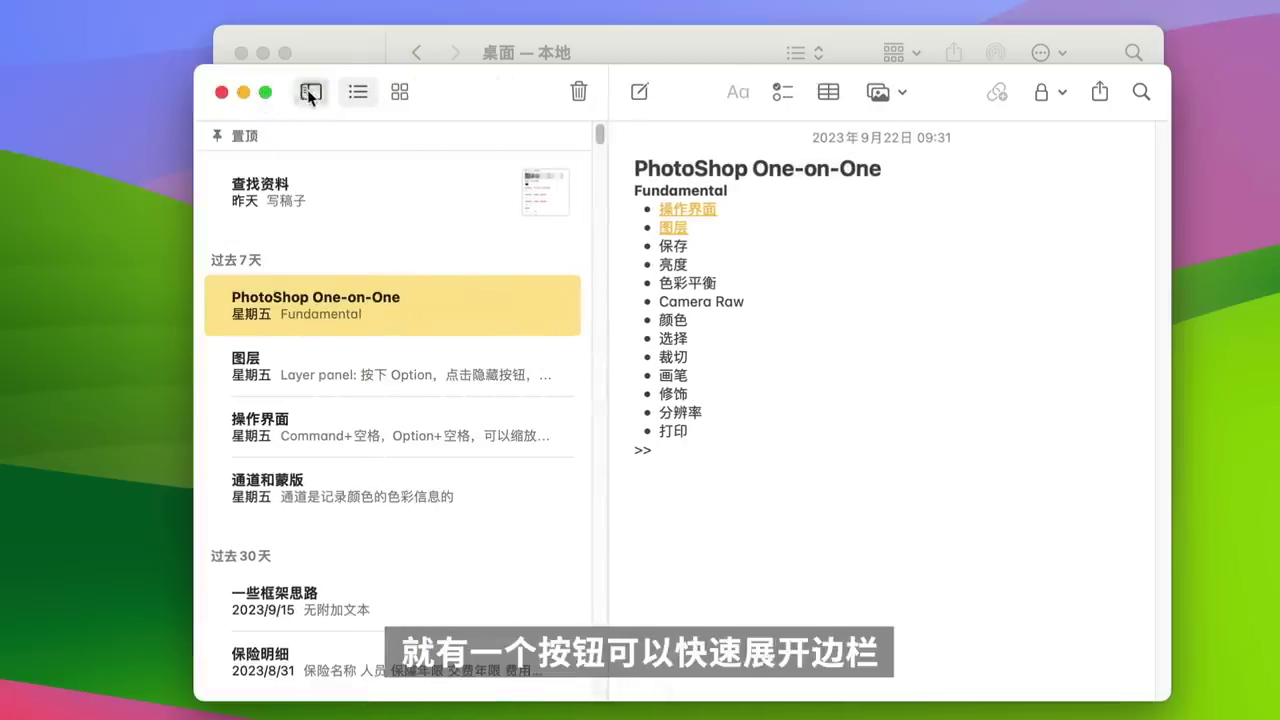
click(307, 89)
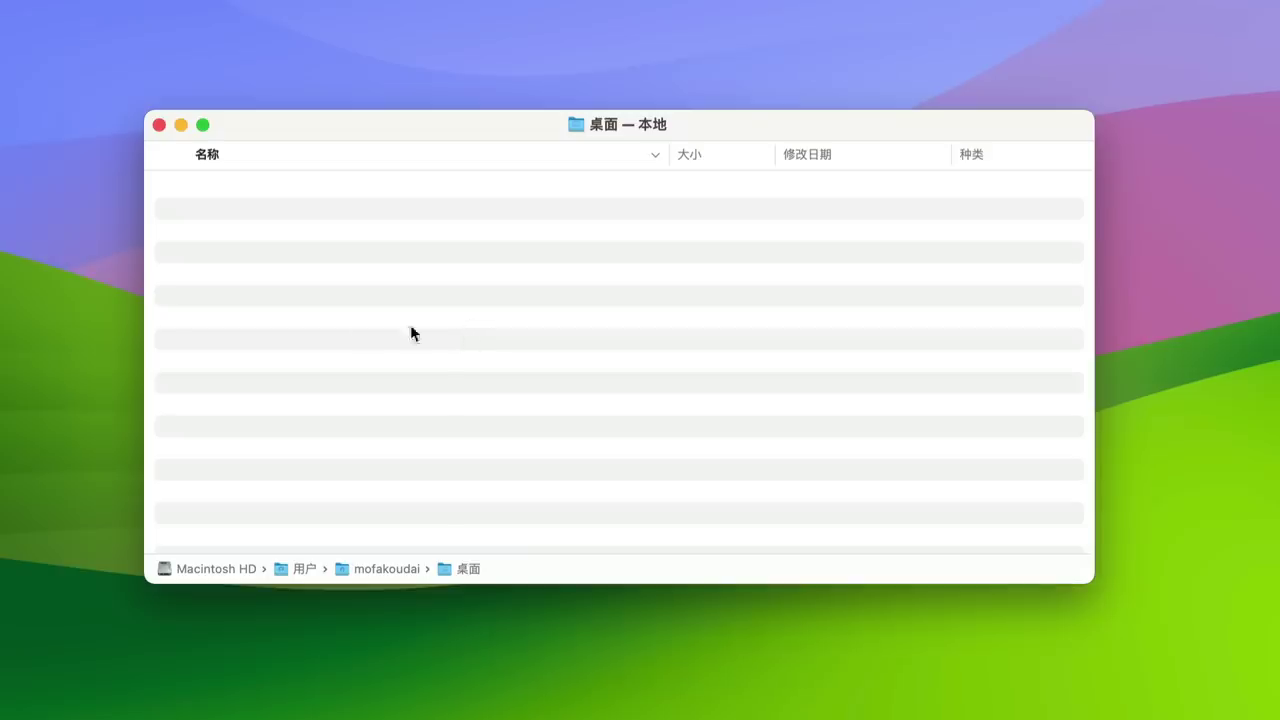
In the bare Finder window, try to pull out the sidebar, and turn the toolbar back on with 显示工具栏
mouse_move(142, 340)
mouse_down()
mouse_move(240, 342)
mouse_move(139, 363)
mouse_up()
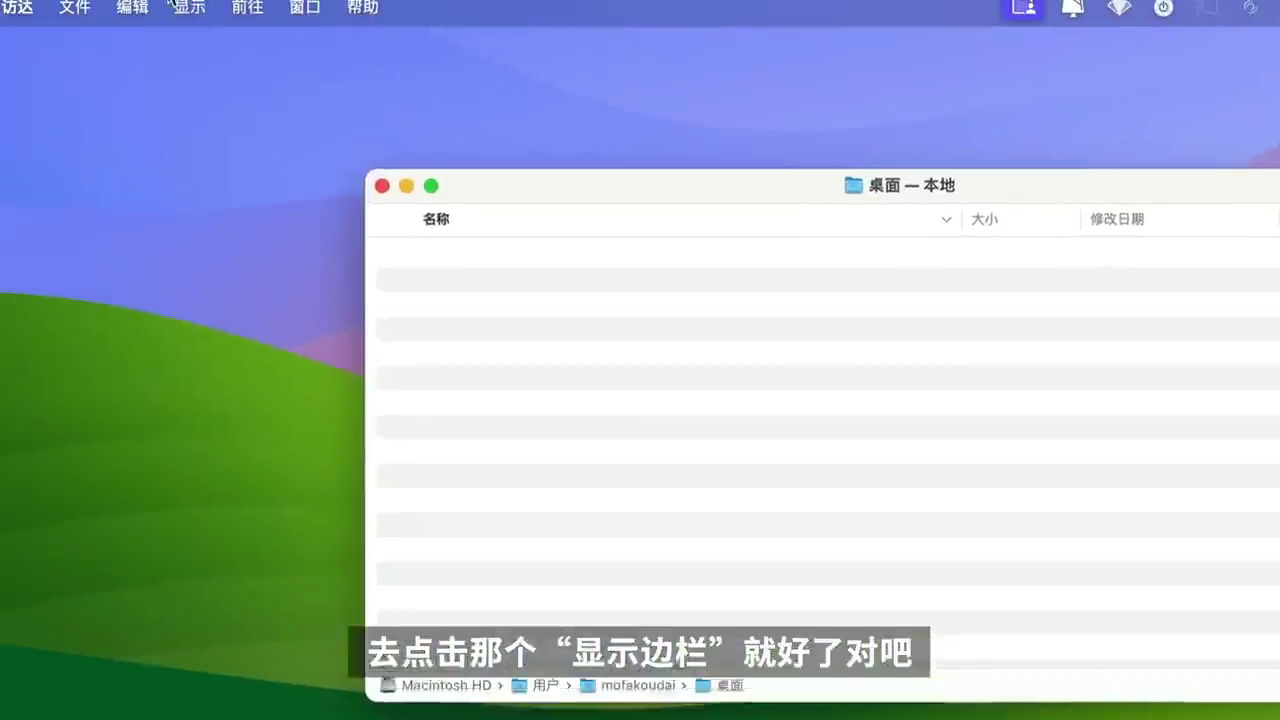
click(194, 9)
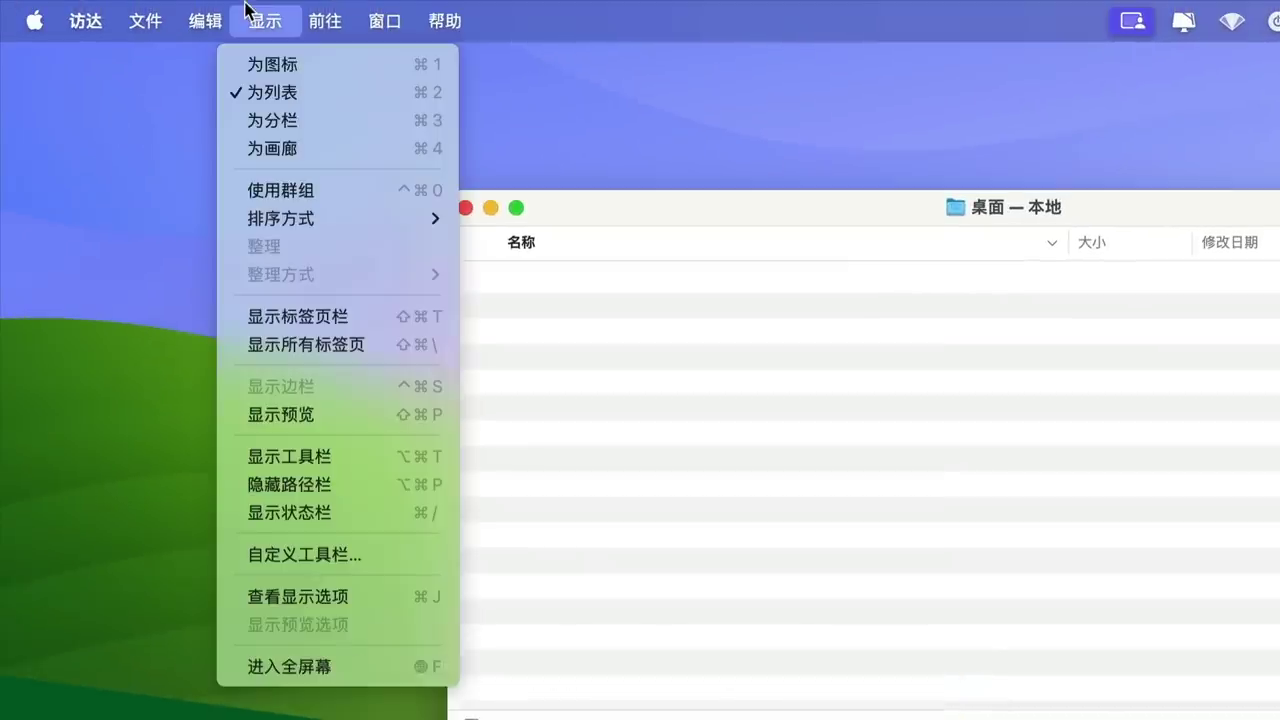
click(381, 458)
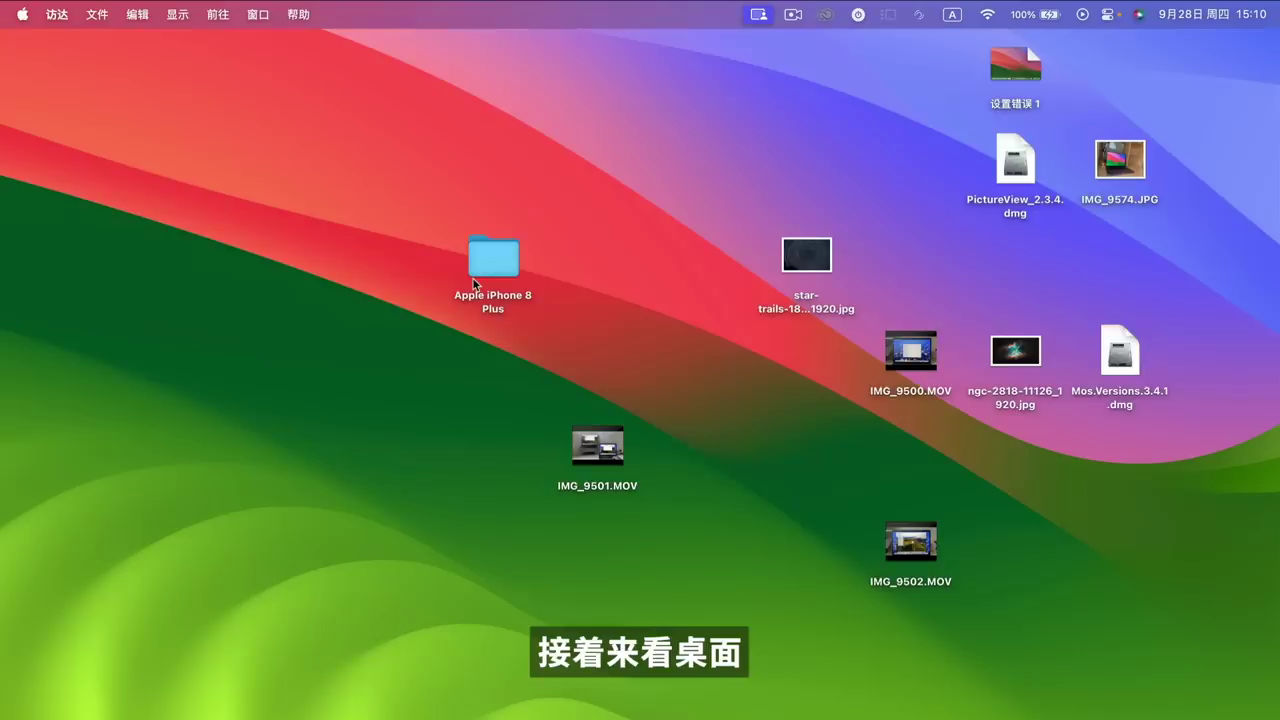
Move the Apple iPhone 8 Plus folder, IMG_9501.MOV and PictureView_2.3.4.dmg to other free spots on the desktop
drag(487, 267, 737, 366)
drag(620, 452, 622, 207)
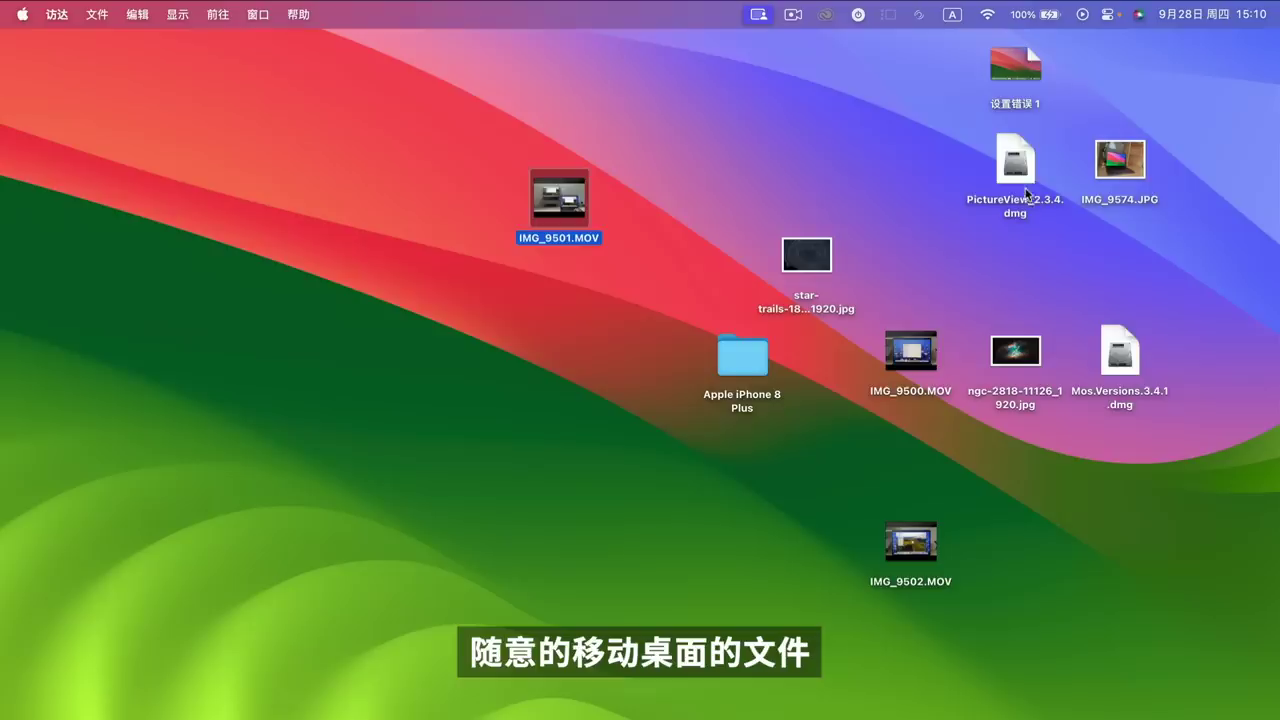
drag(1028, 178, 871, 200)
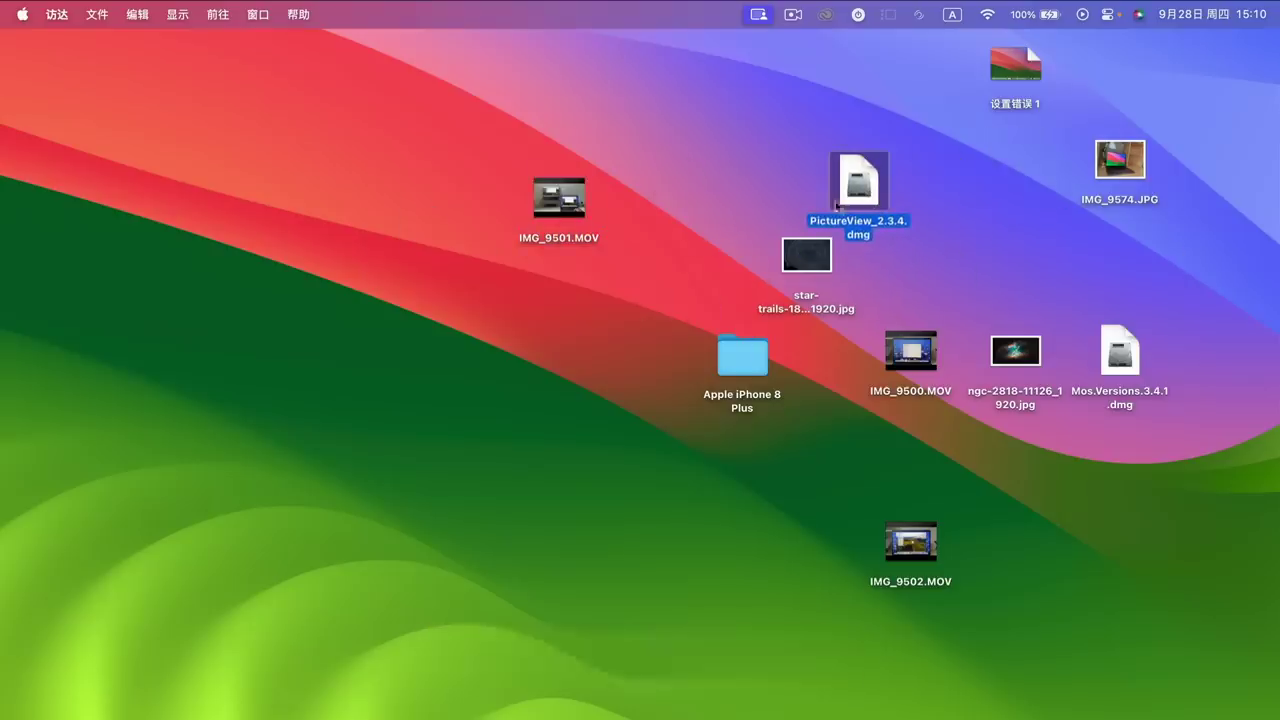
Clean up the desktop icons by 名称 using the 整理方式 option
right_click(666, 388)
mouse_move(700, 581)
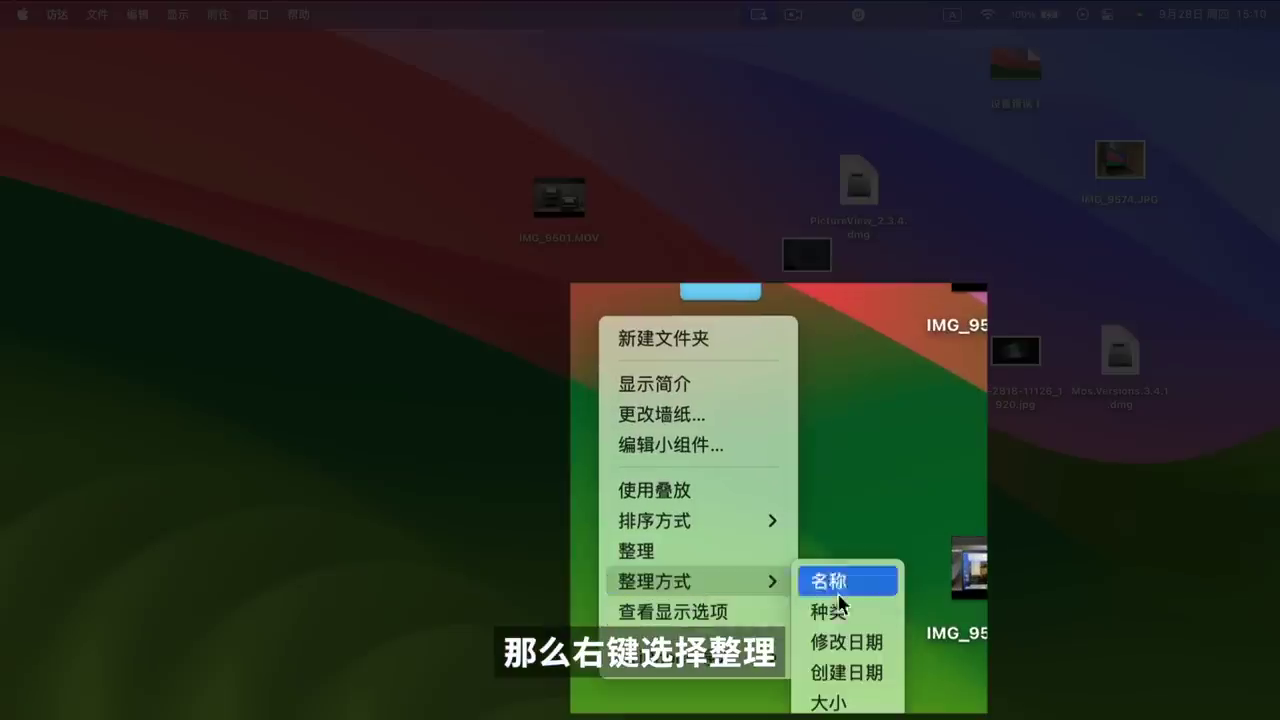
click(866, 592)
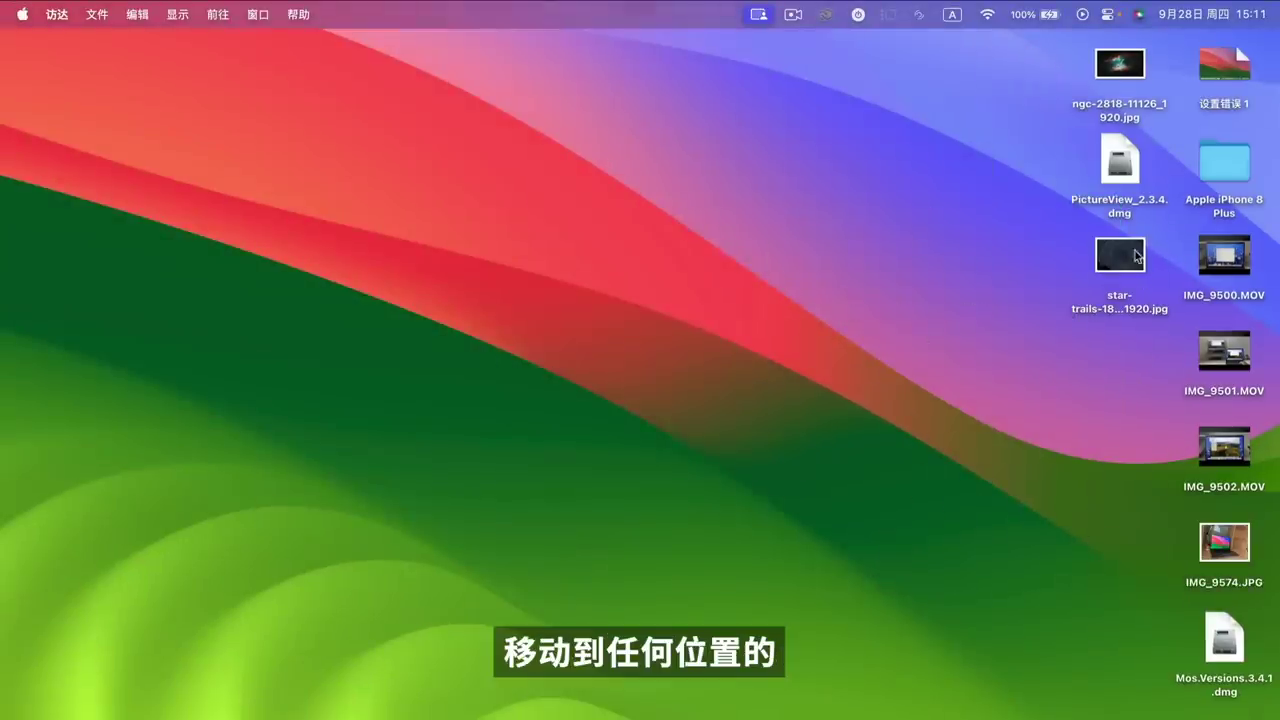
Try to move the star-trails image and PictureView_2.3.4.dmg out of the icon columns to the middle of the desktop
drag(1148, 250, 610, 337)
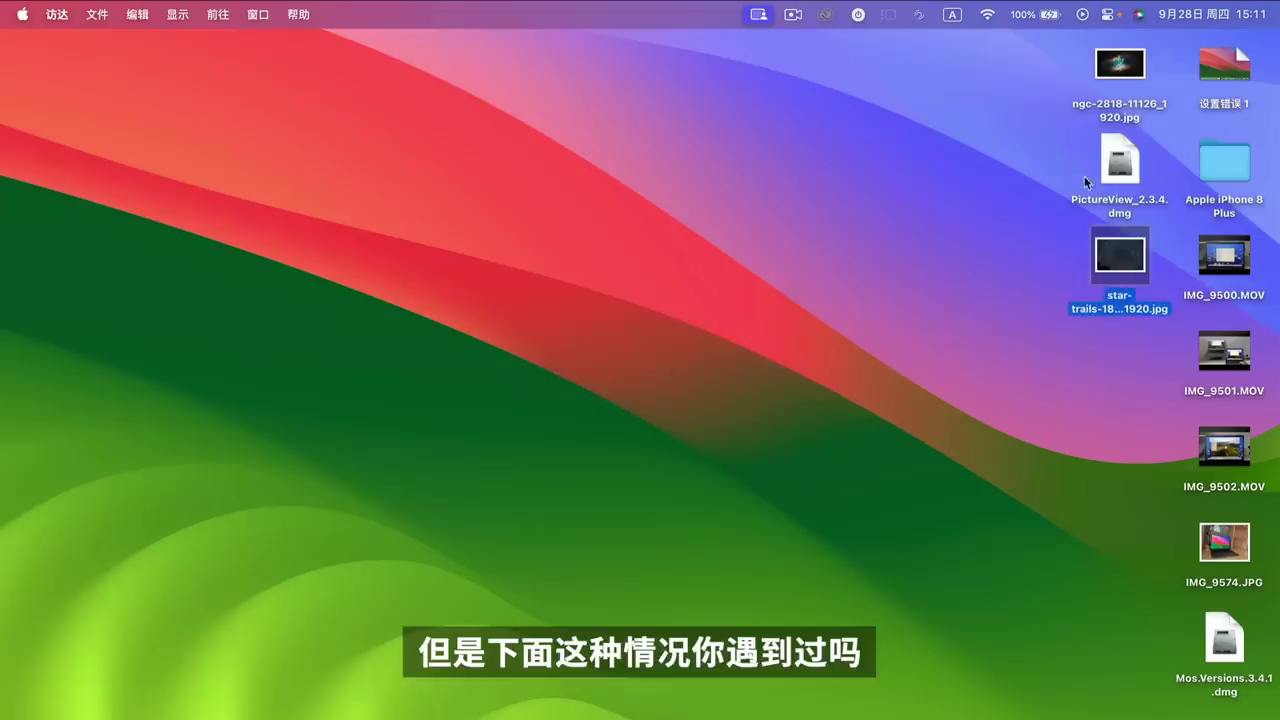
drag(1119, 160, 730, 245)
drag(1114, 150, 1176, 242)
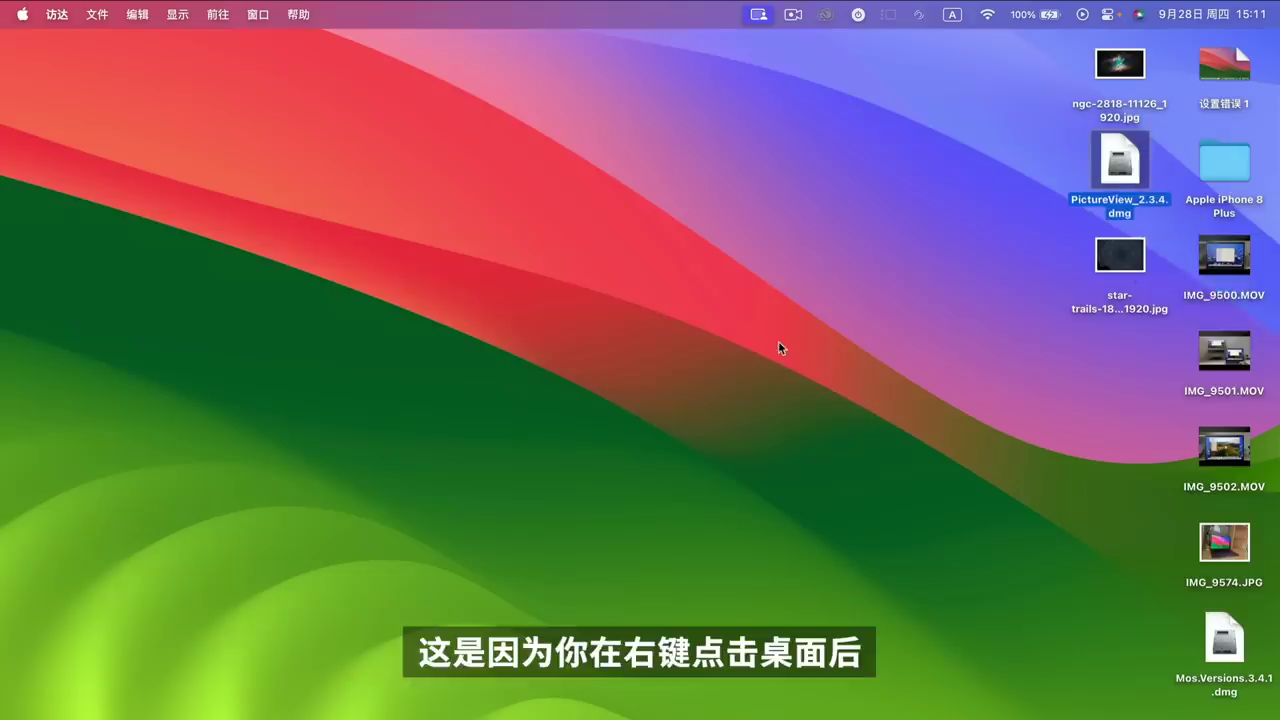
Compare the desktop's 排序方式 and 整理方式 options, set 排序方式 to 名称, and recheck the available options
right_click(700, 416)
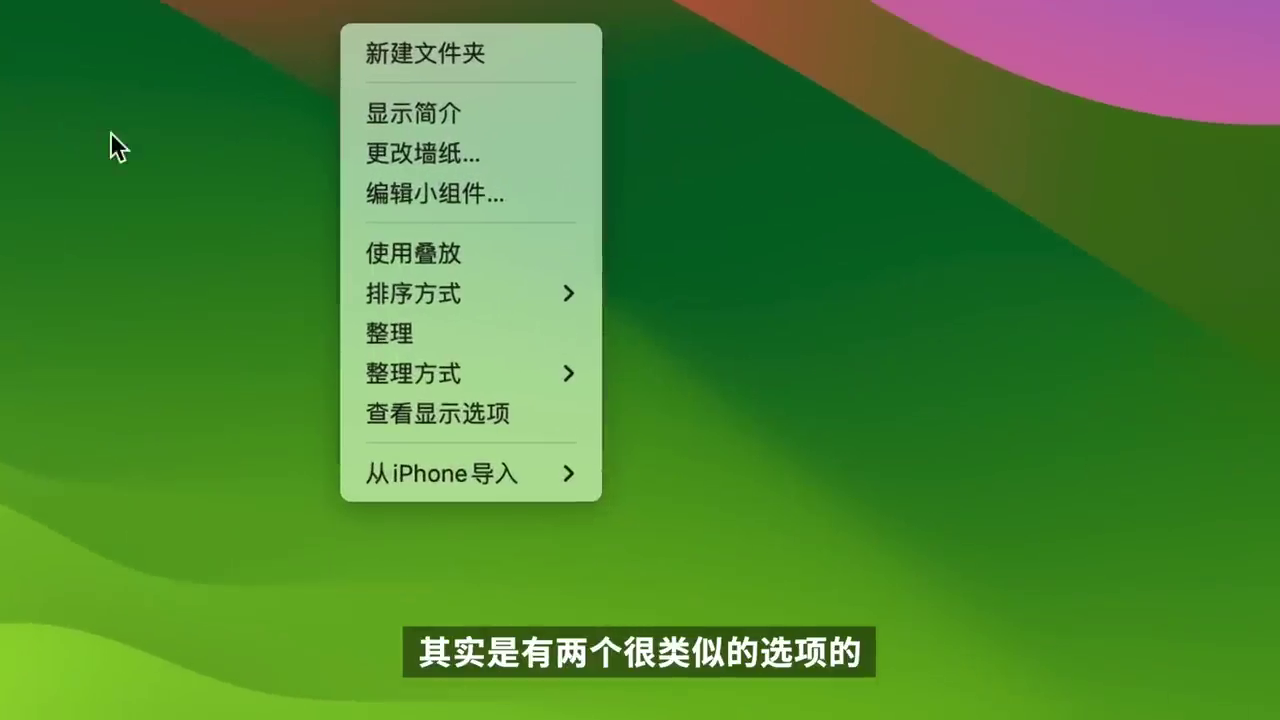
mouse_move(479, 296)
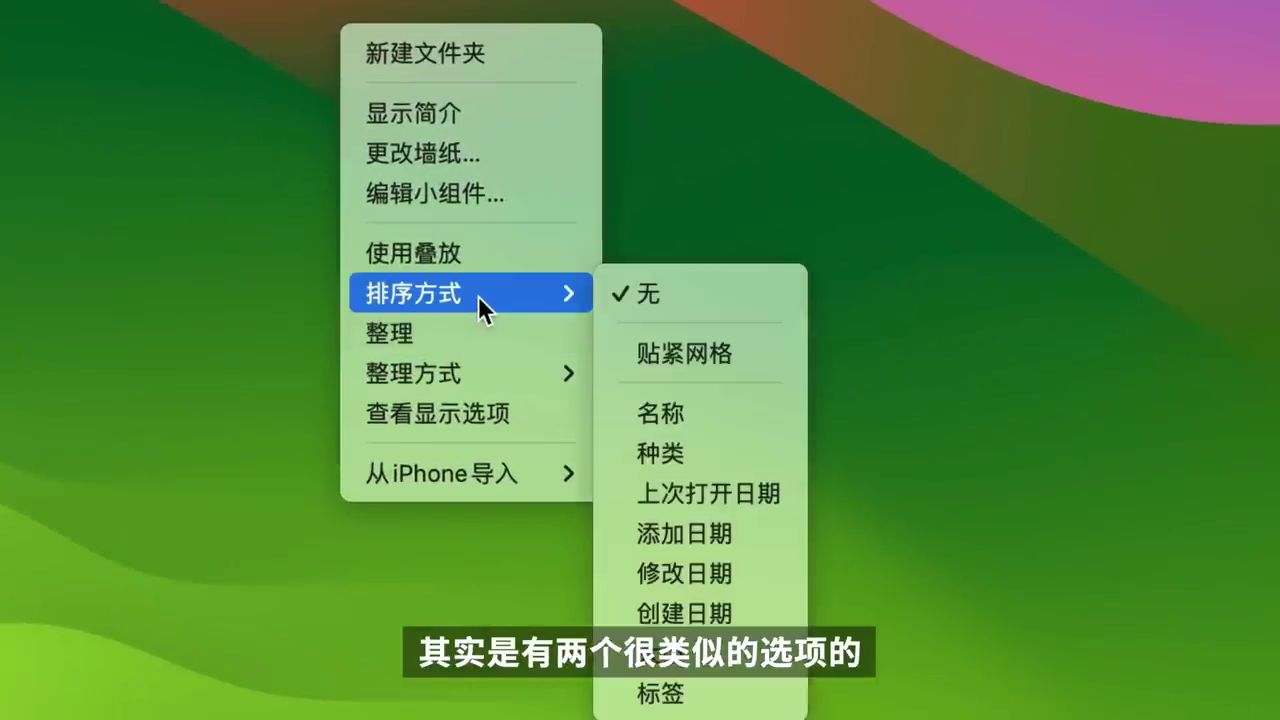
mouse_move(484, 362)
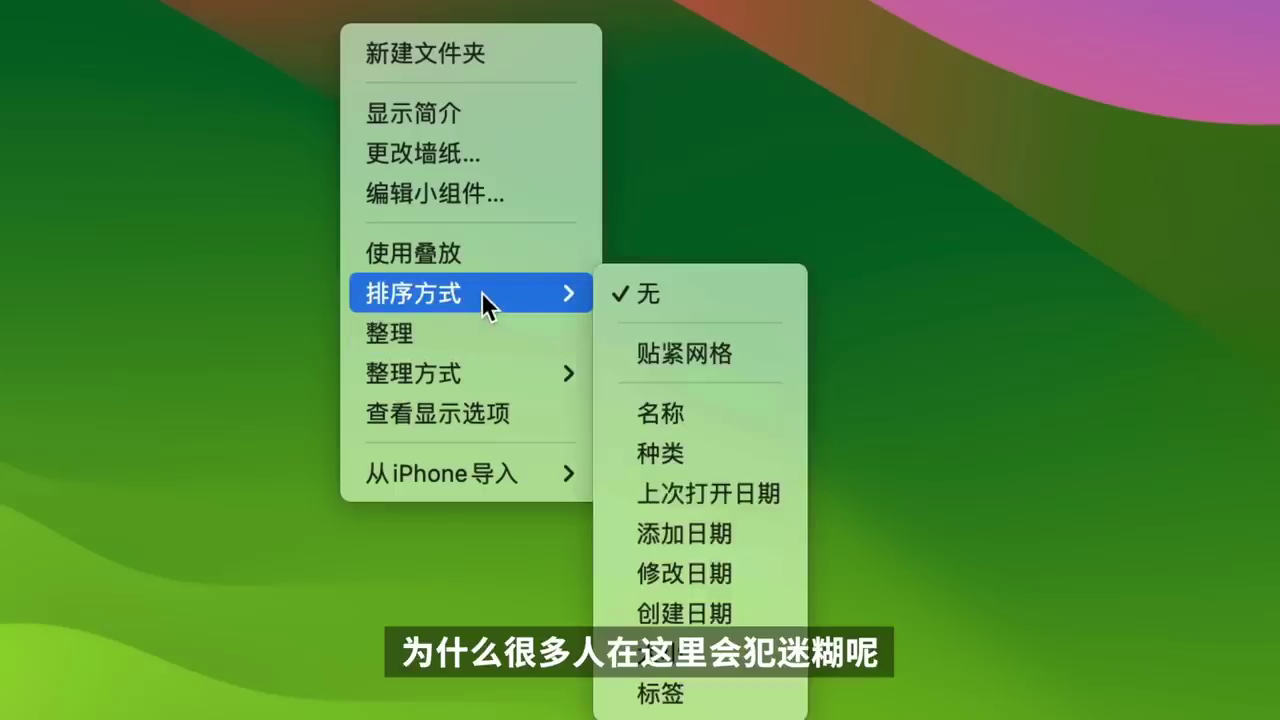
click(708, 417)
right_click(322, 177)
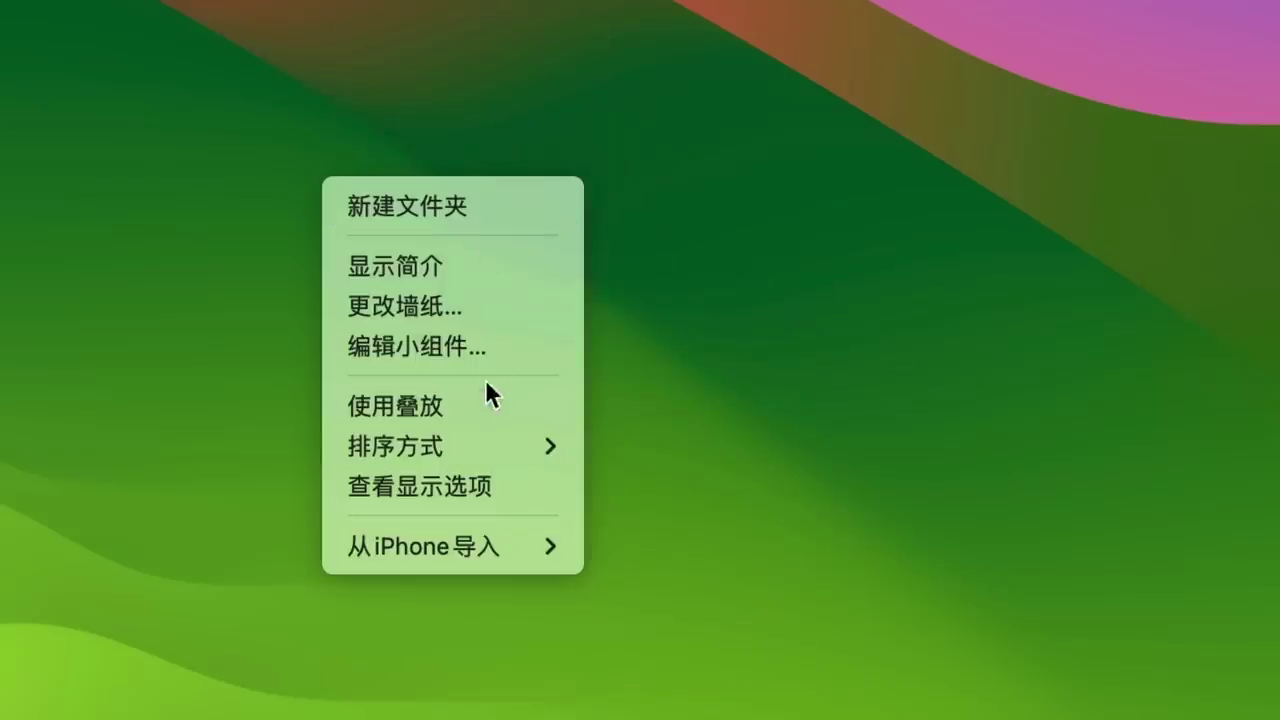
mouse_move(481, 446)
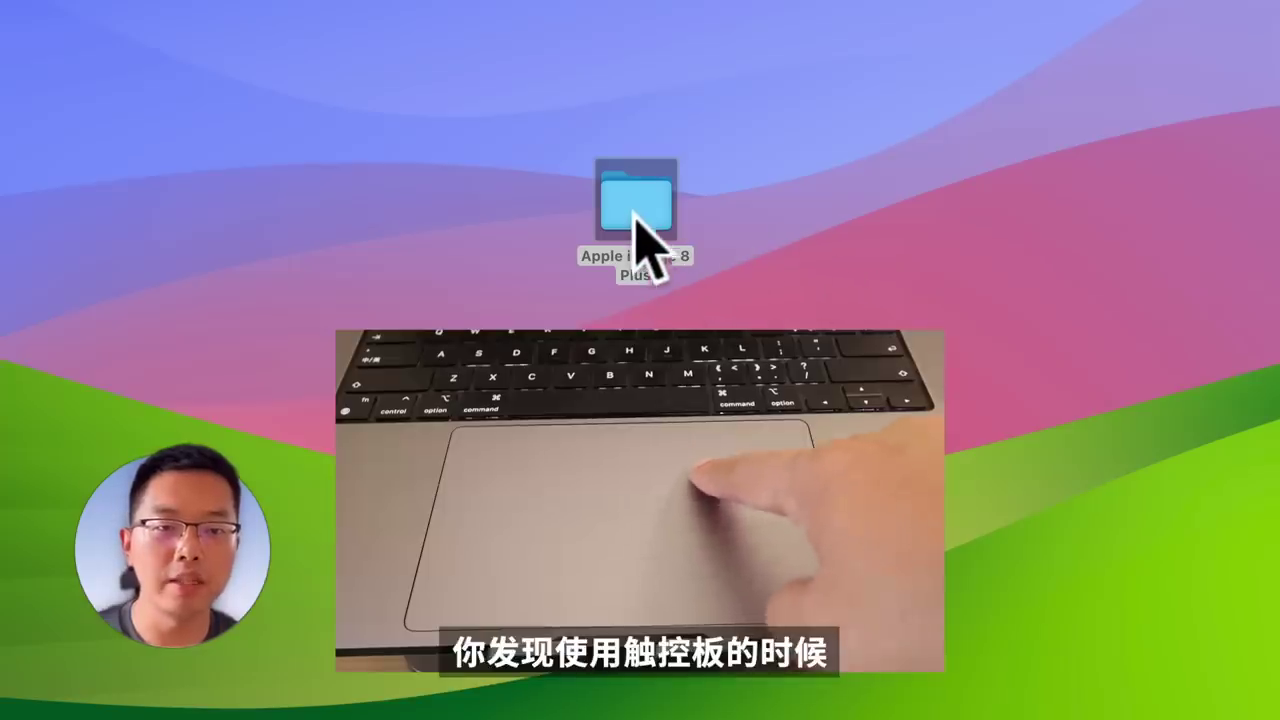
click(632, 203)
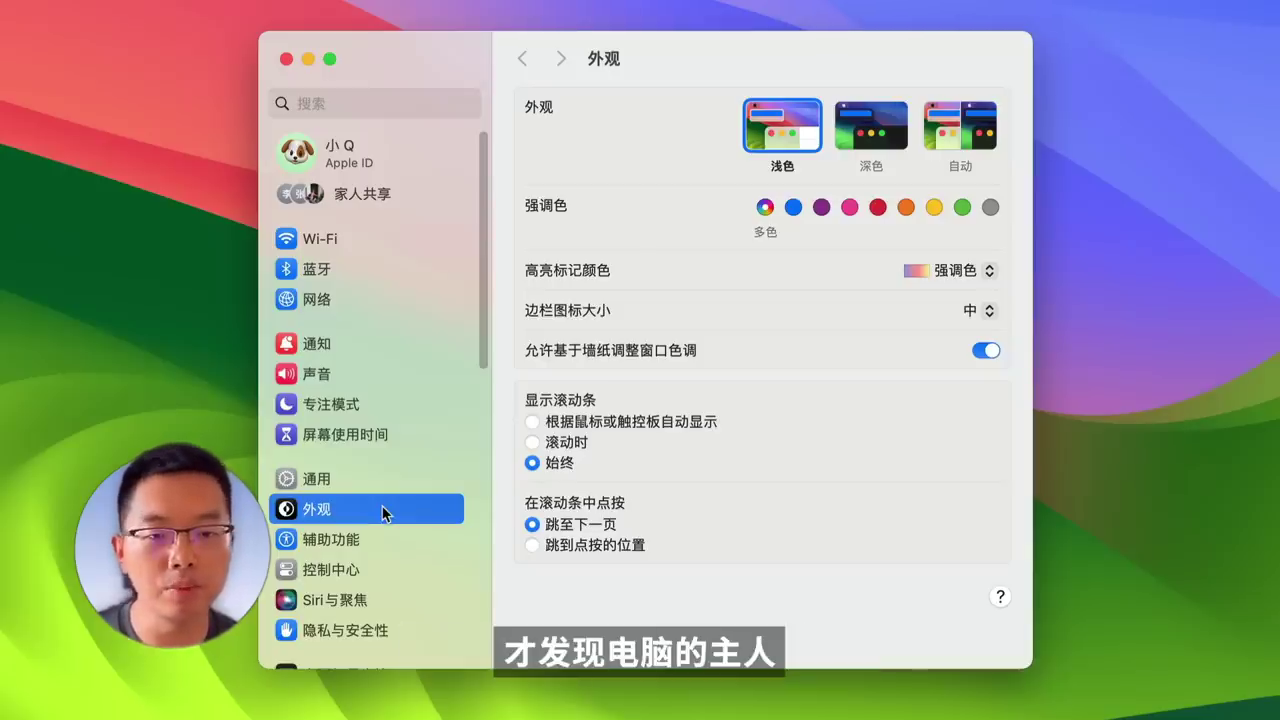
In System Settings, open the 指针控制 options under 辅助功能 and set 连按速度 to the fastest value
click(350, 541)
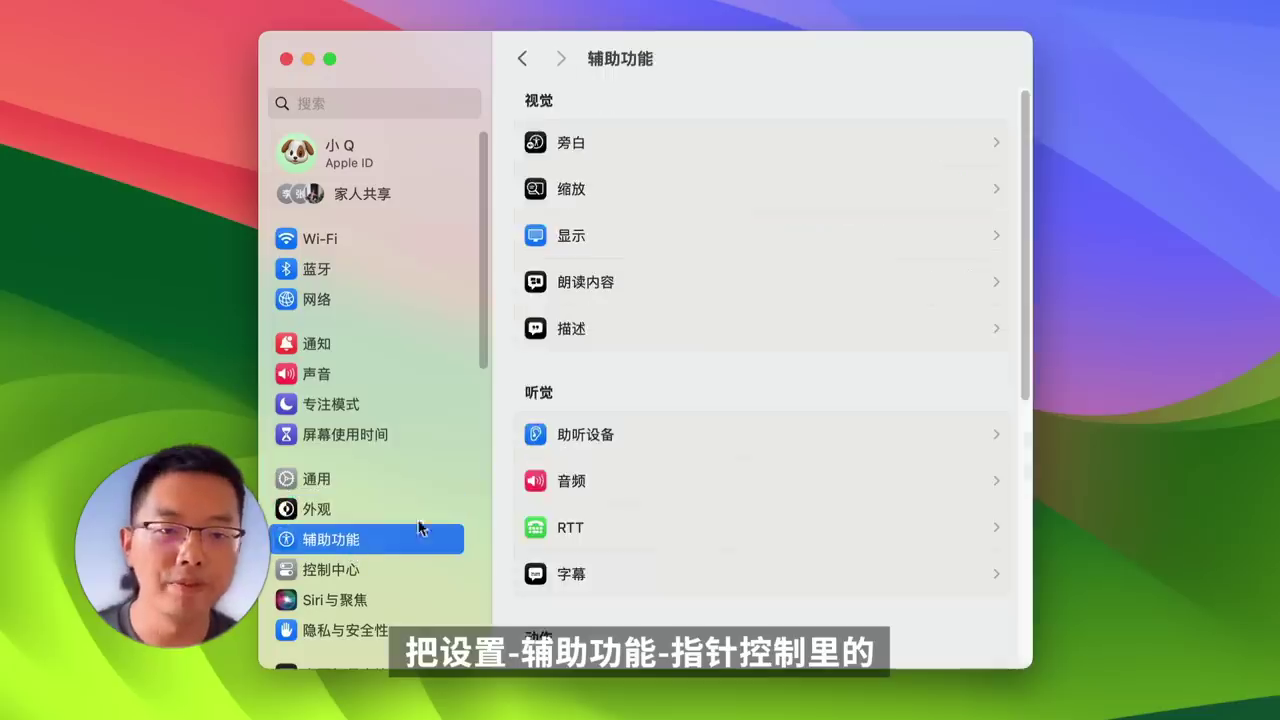
scroll(700, 472, down, 1)
scroll(700, 472, down, 5)
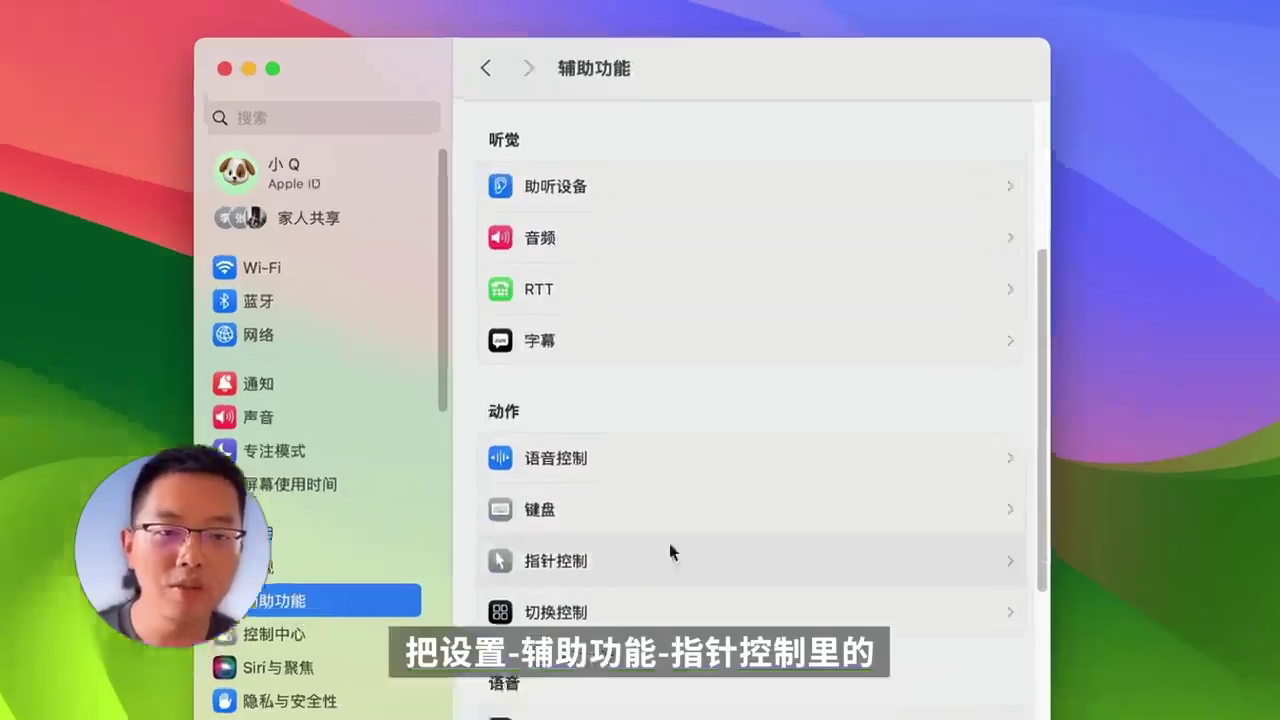
click(690, 500)
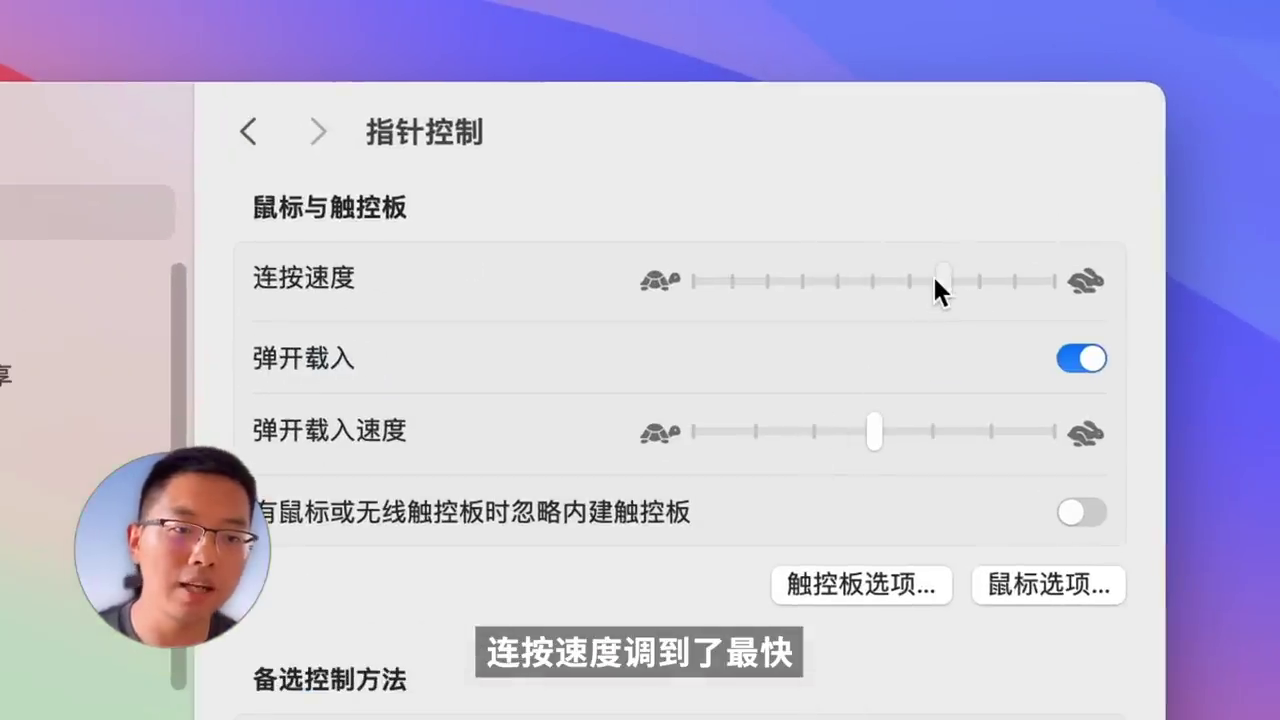
drag(936, 279, 1068, 271)
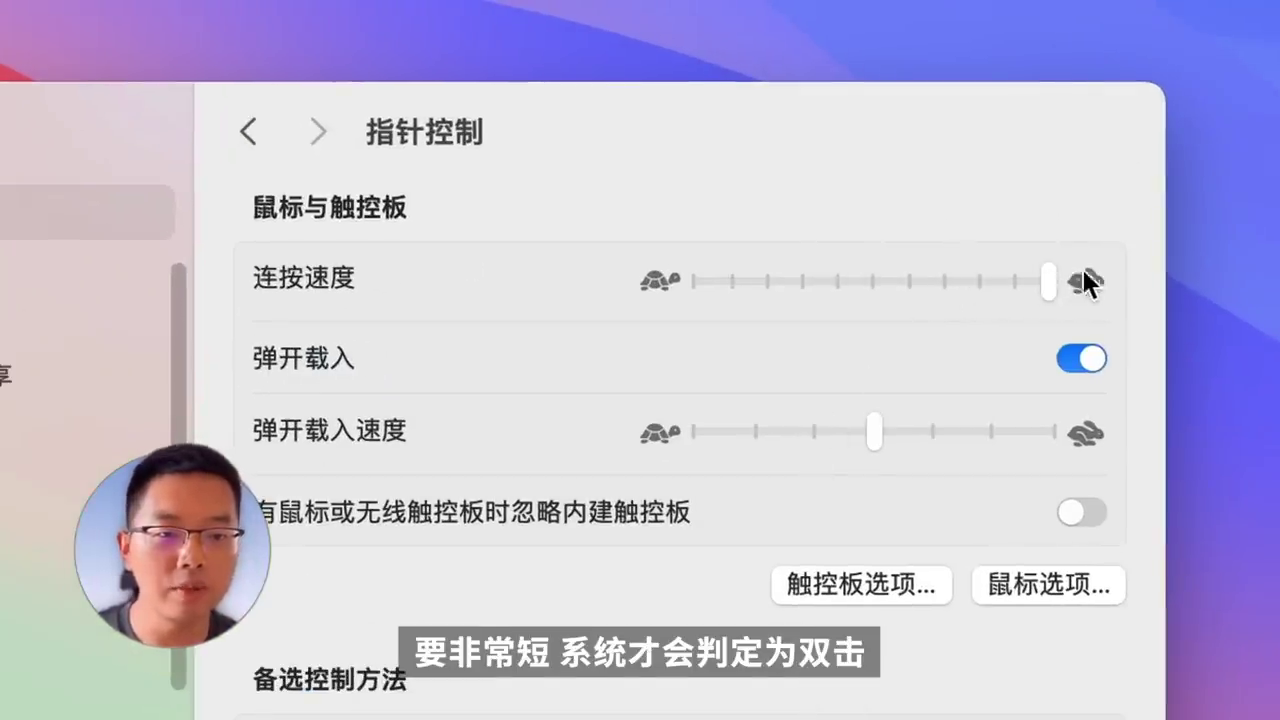
Adjust 连按速度 between slower and faster, leaving it slightly below the fastest value
click(650, 282)
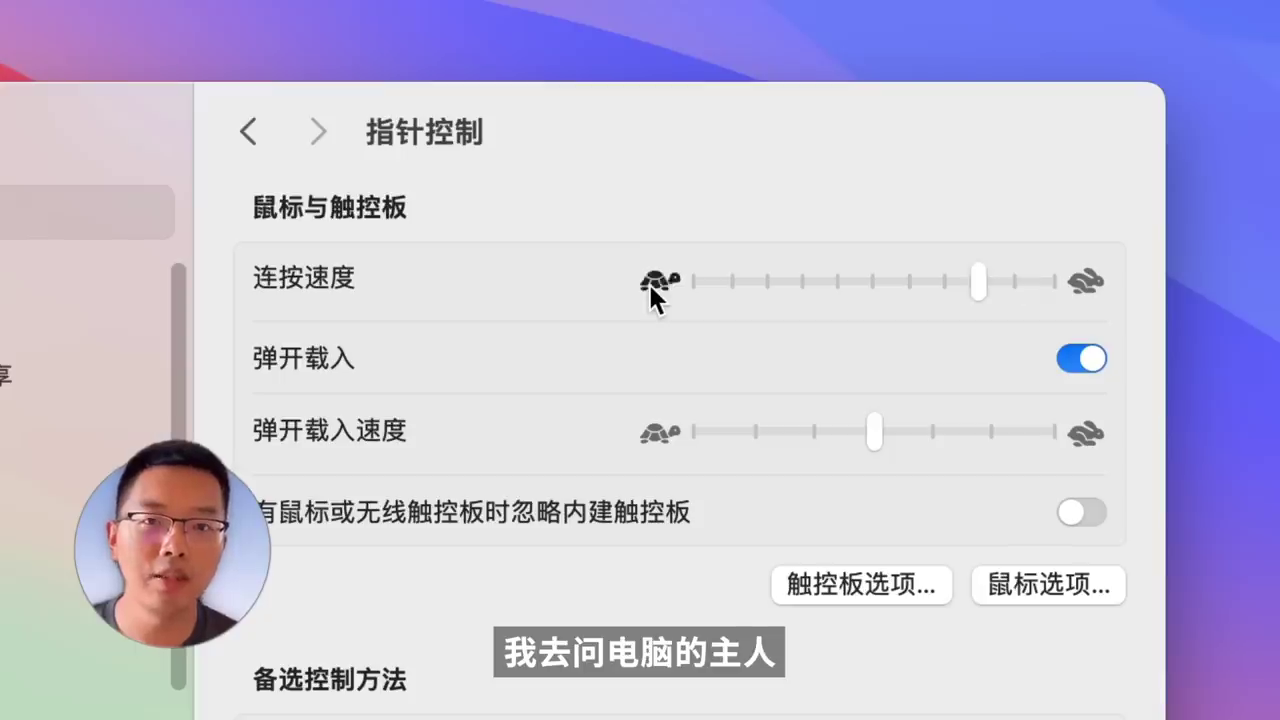
click(650, 282)
click(650, 282)
click(1088, 280)
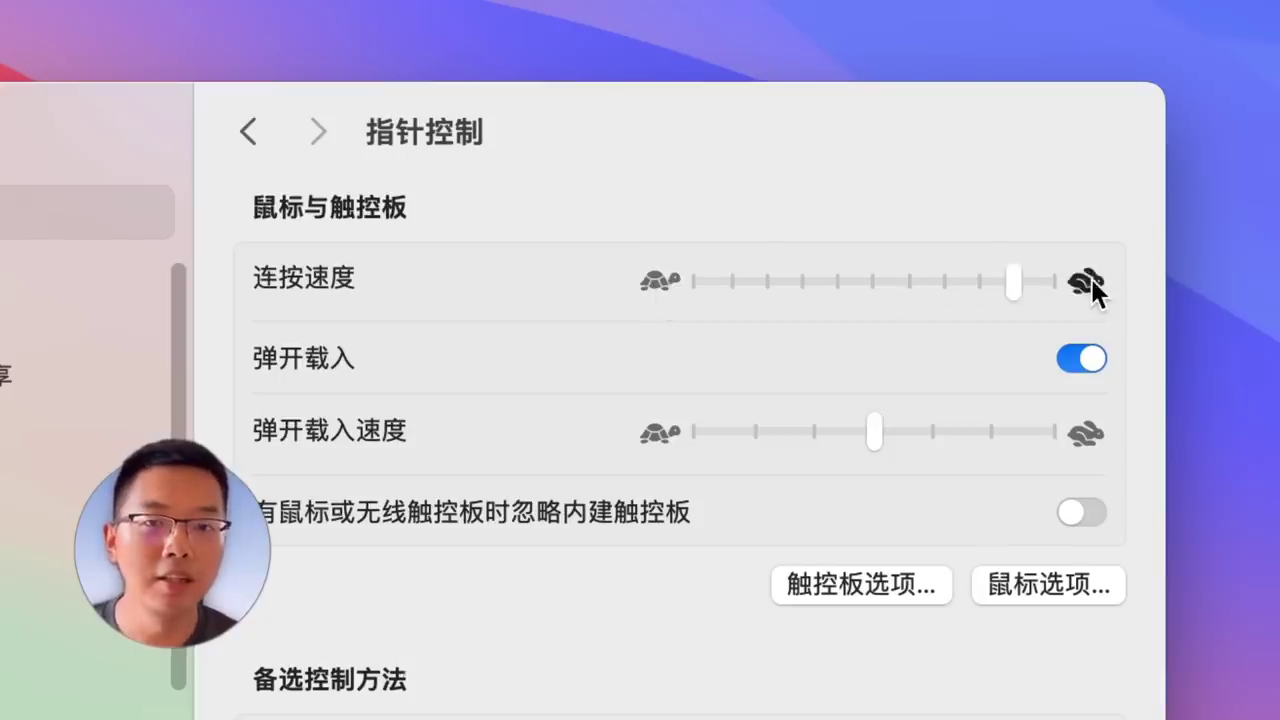
click(1088, 280)
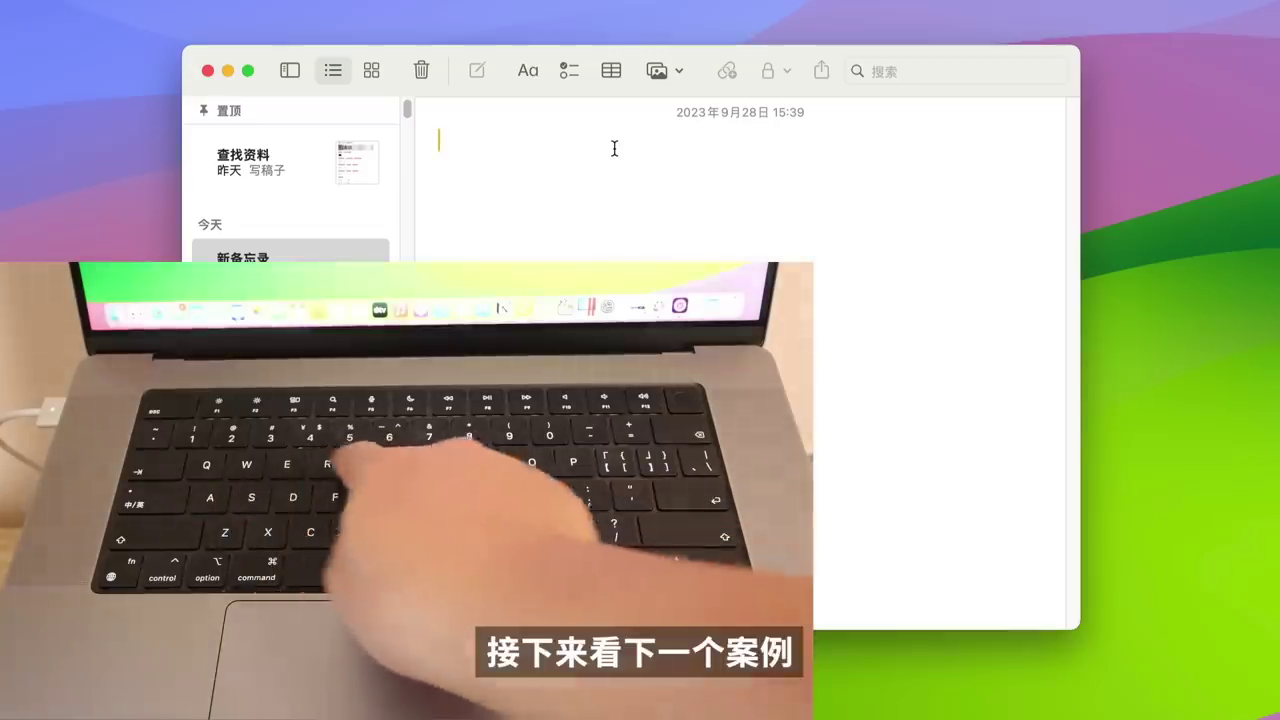
In Notes, test the keyboard's letter keys by entering "ty" and "gh" in the empty new note
text(t)
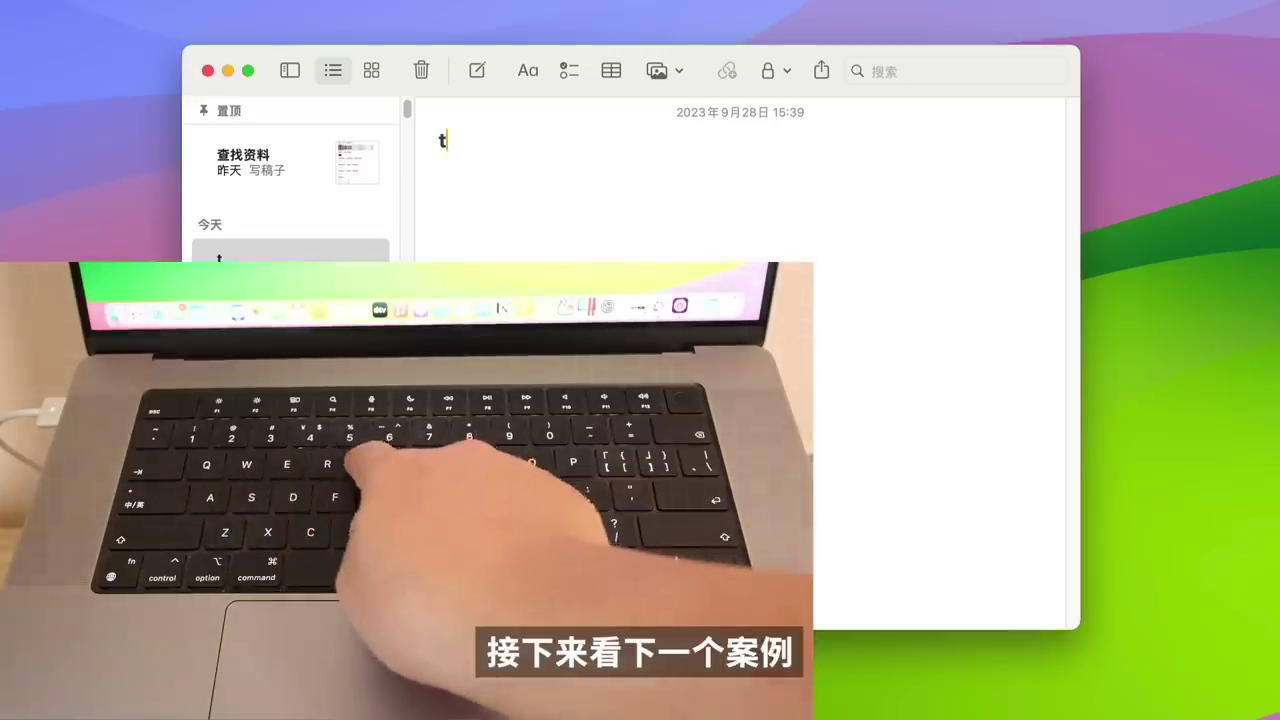
text(y)
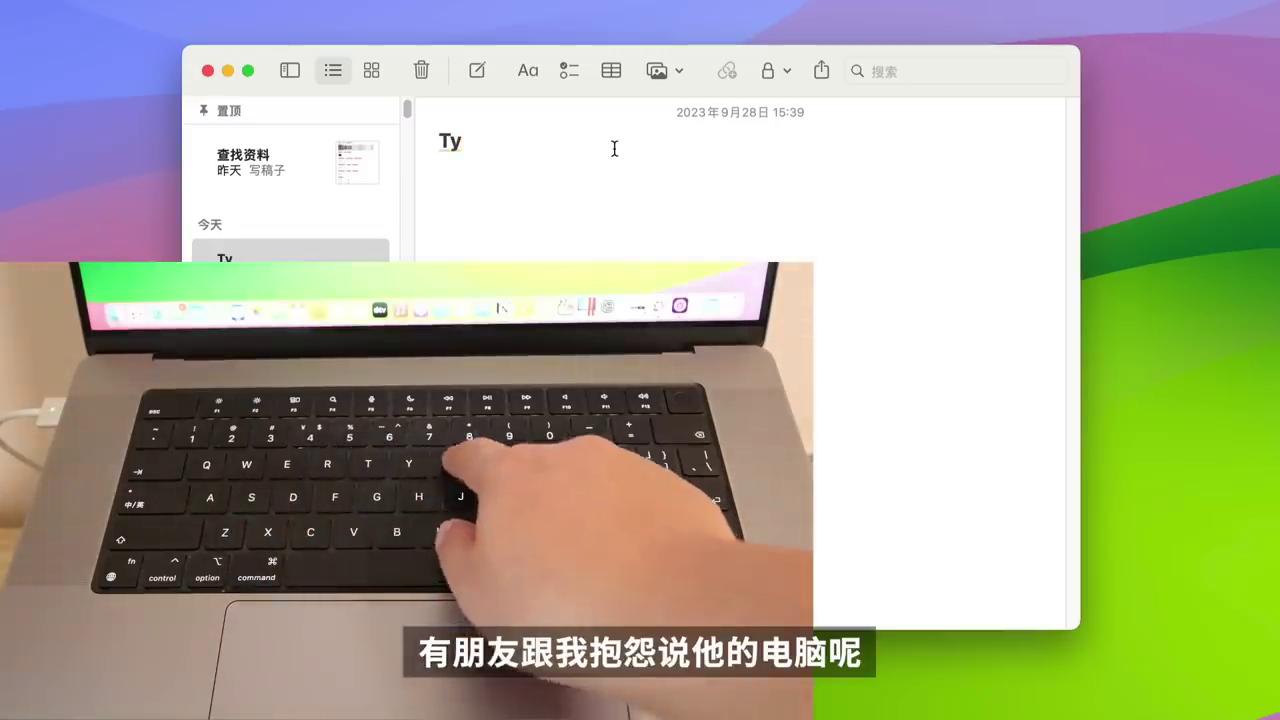
key(cmd+a)
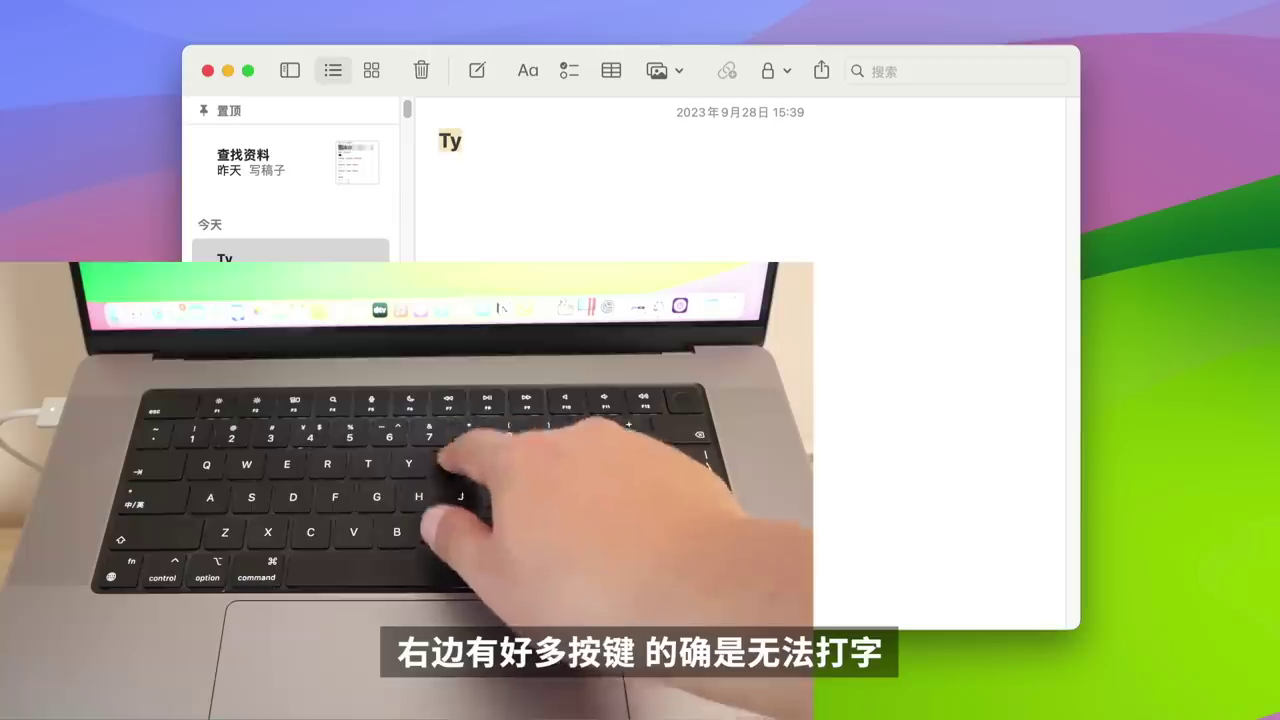
key(Right)
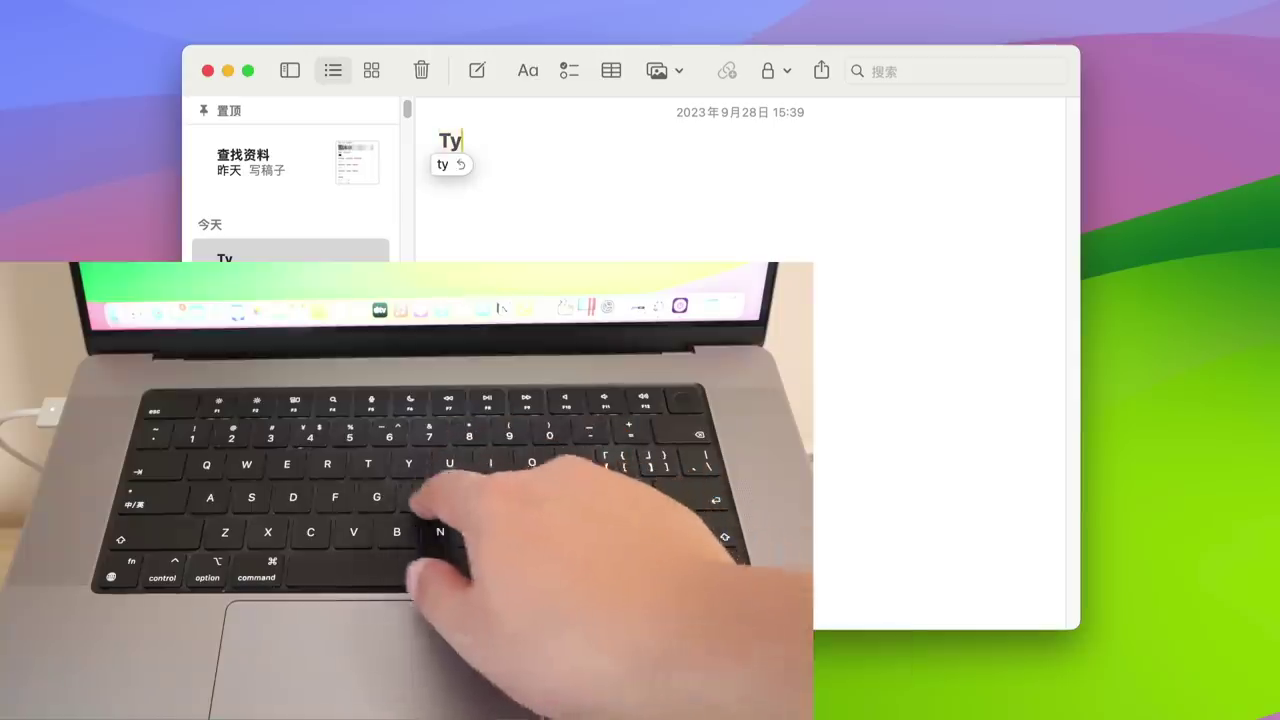
text(gh)
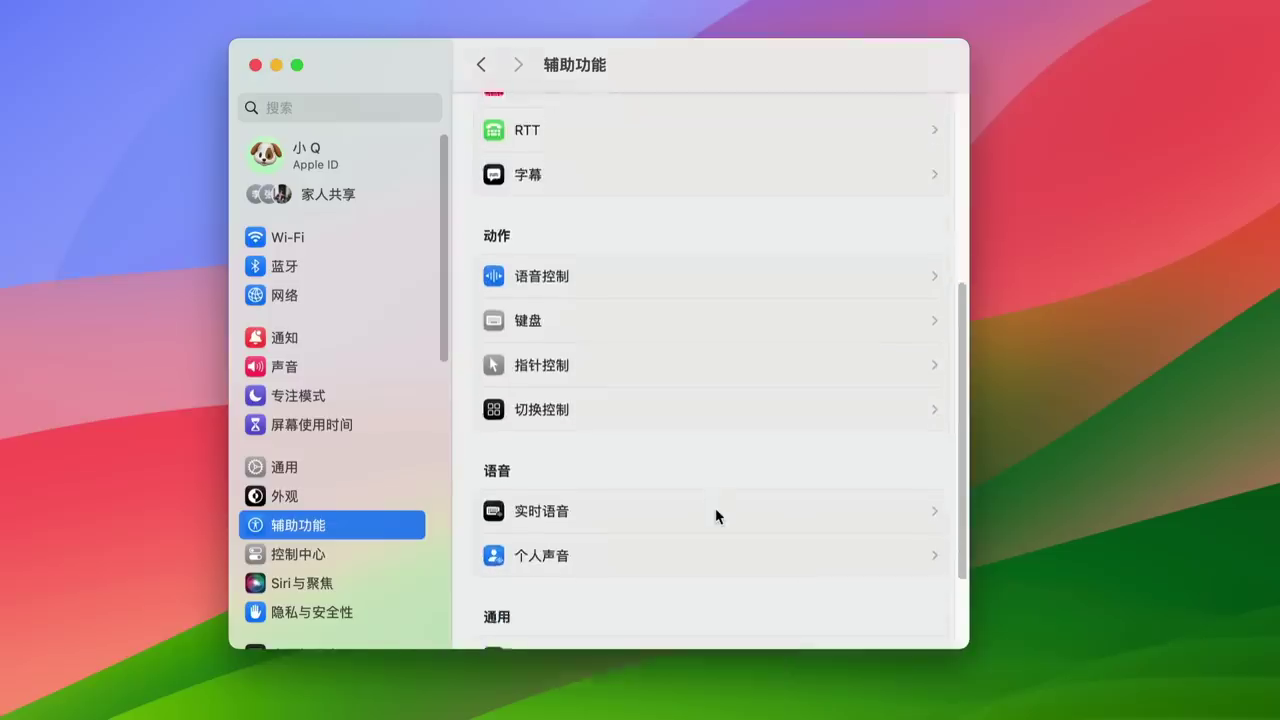
In System Settings, open the 指针控制 options under 辅助功能 and turn on 鼠标键
scroll(716, 514, down, 1)
click(669, 349)
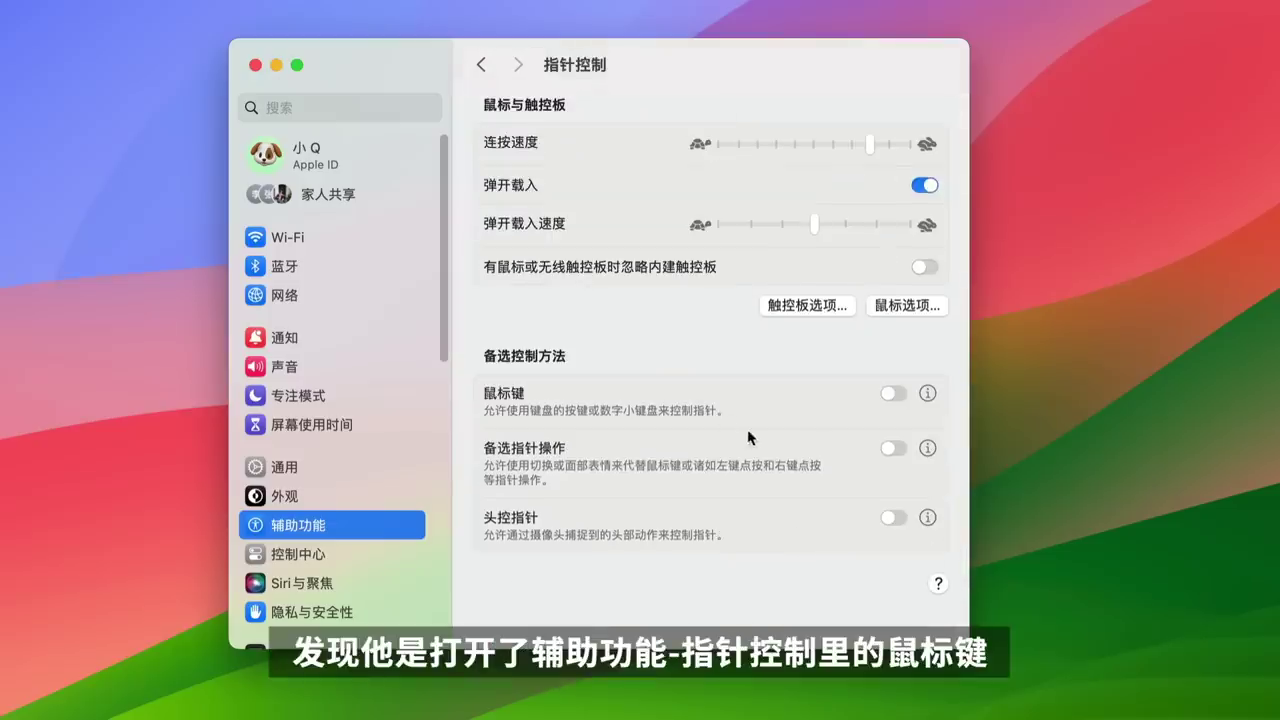
click(892, 393)
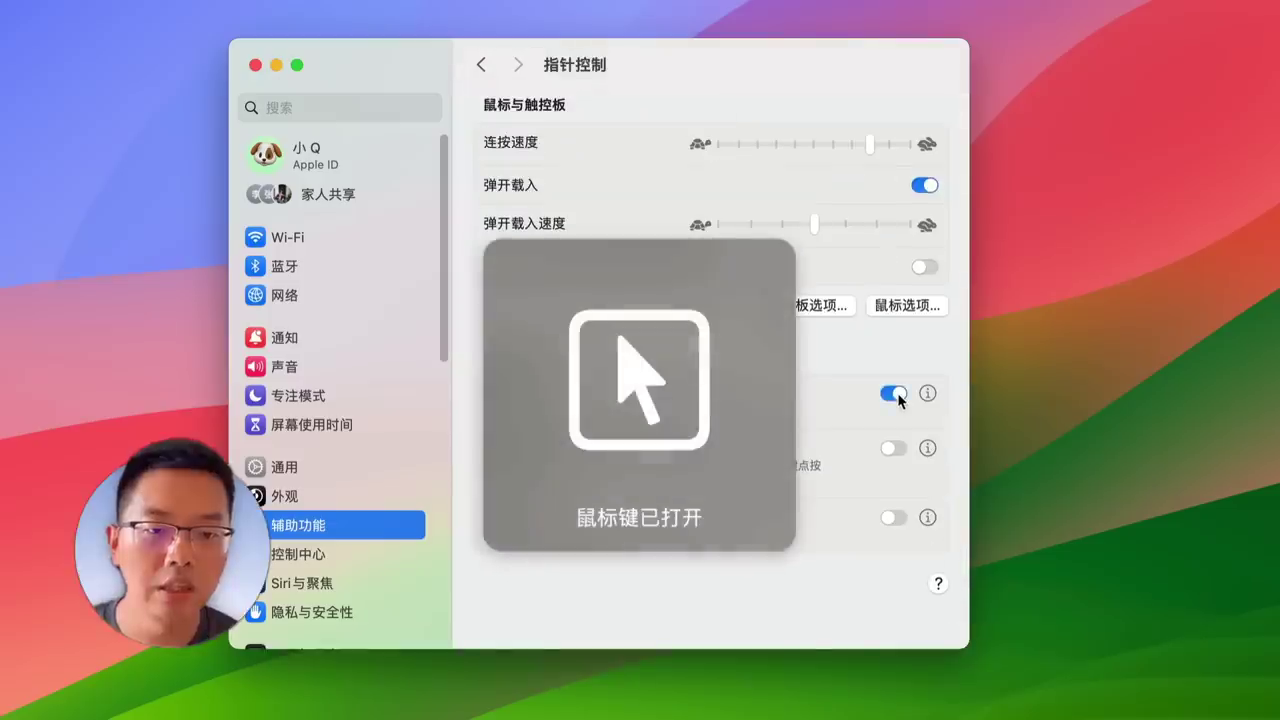